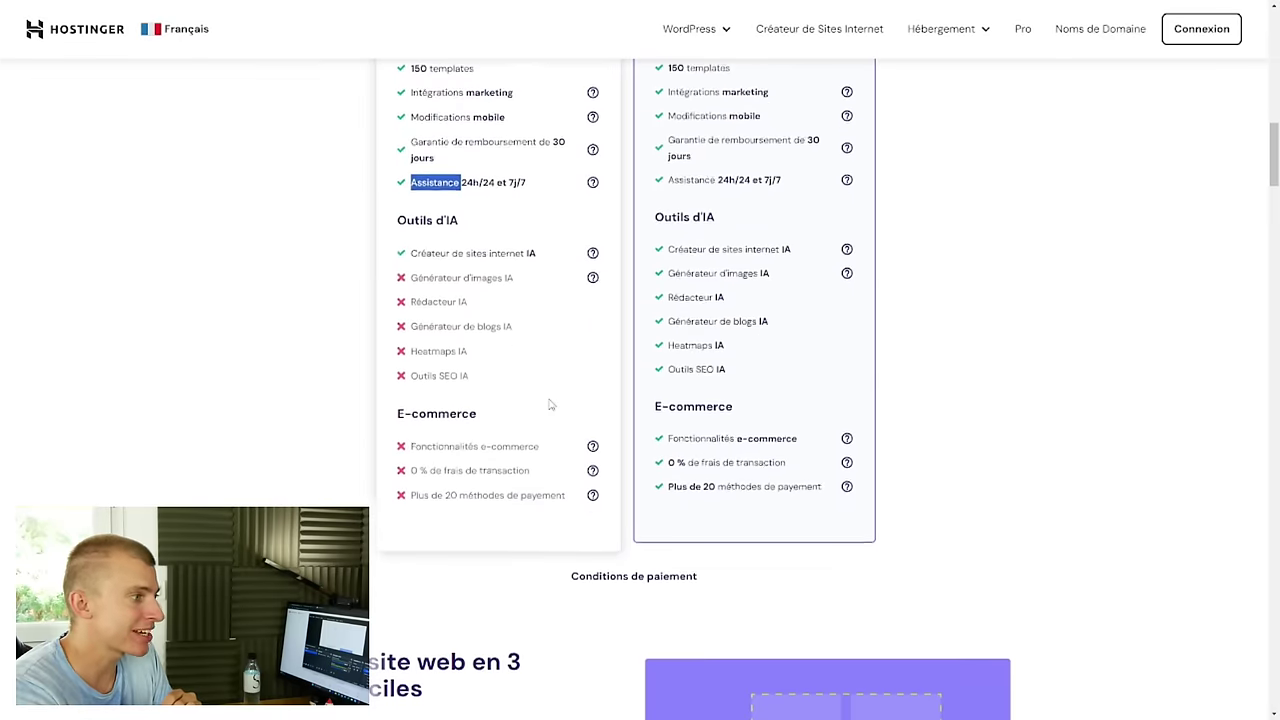
Step: Examine the Outils d'IA and main resources included in the Premium website builder plan, compared with the Business plan
{"action": "left_click", "coordinate": [430, 218]}
{"action": "left_click_drag", "start_coordinate": [397, 219], "coordinate": [458, 219]}
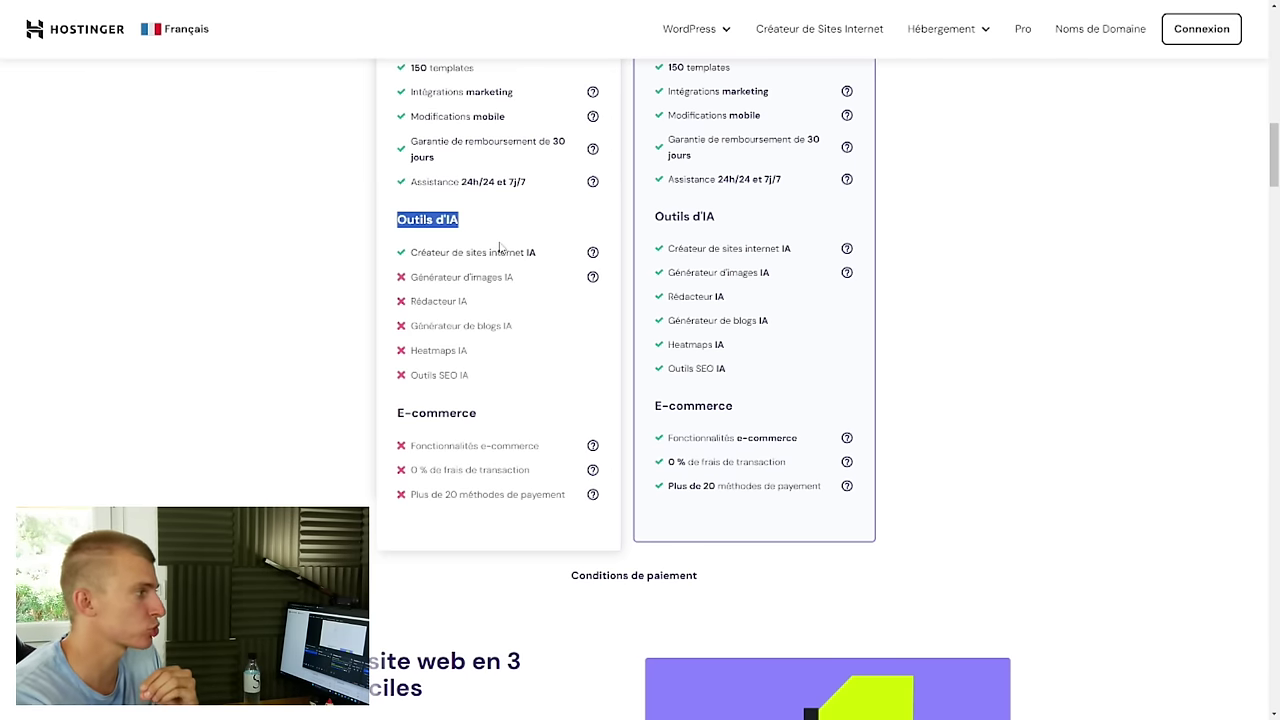
{"action": "double_click", "coordinate": [428, 220]}
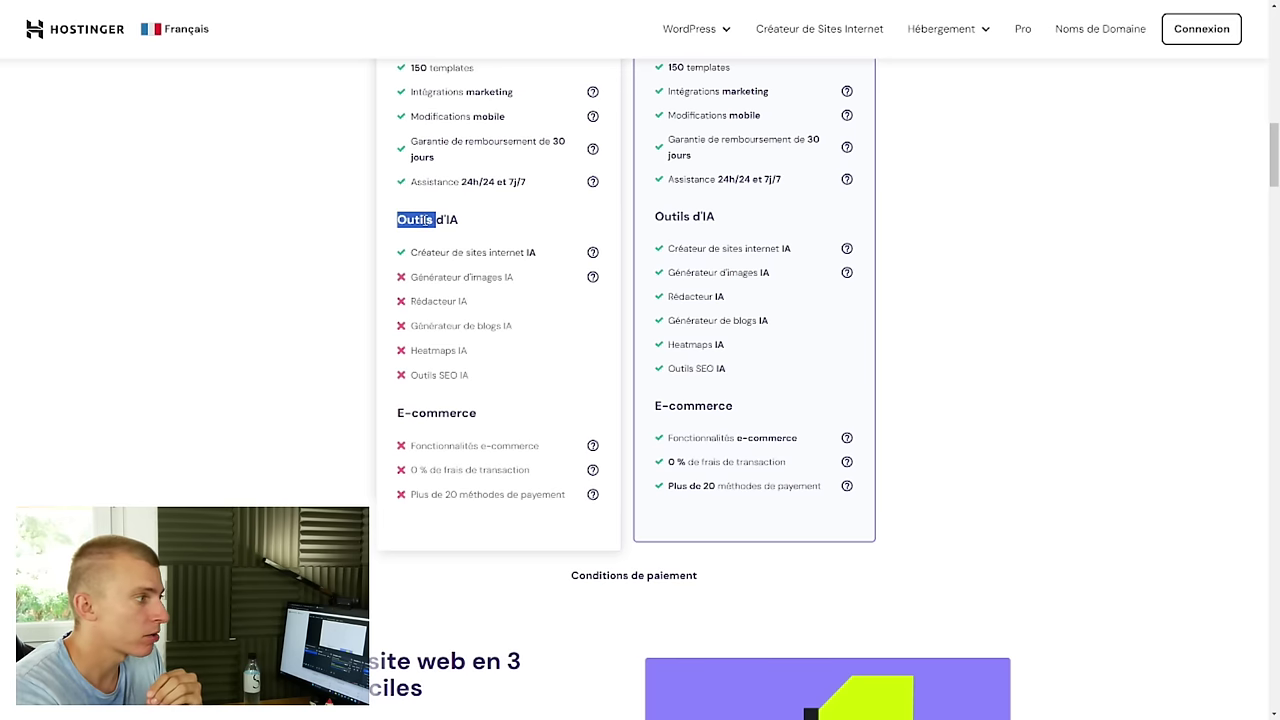
{"action": "left_click", "coordinate": [454, 236]}
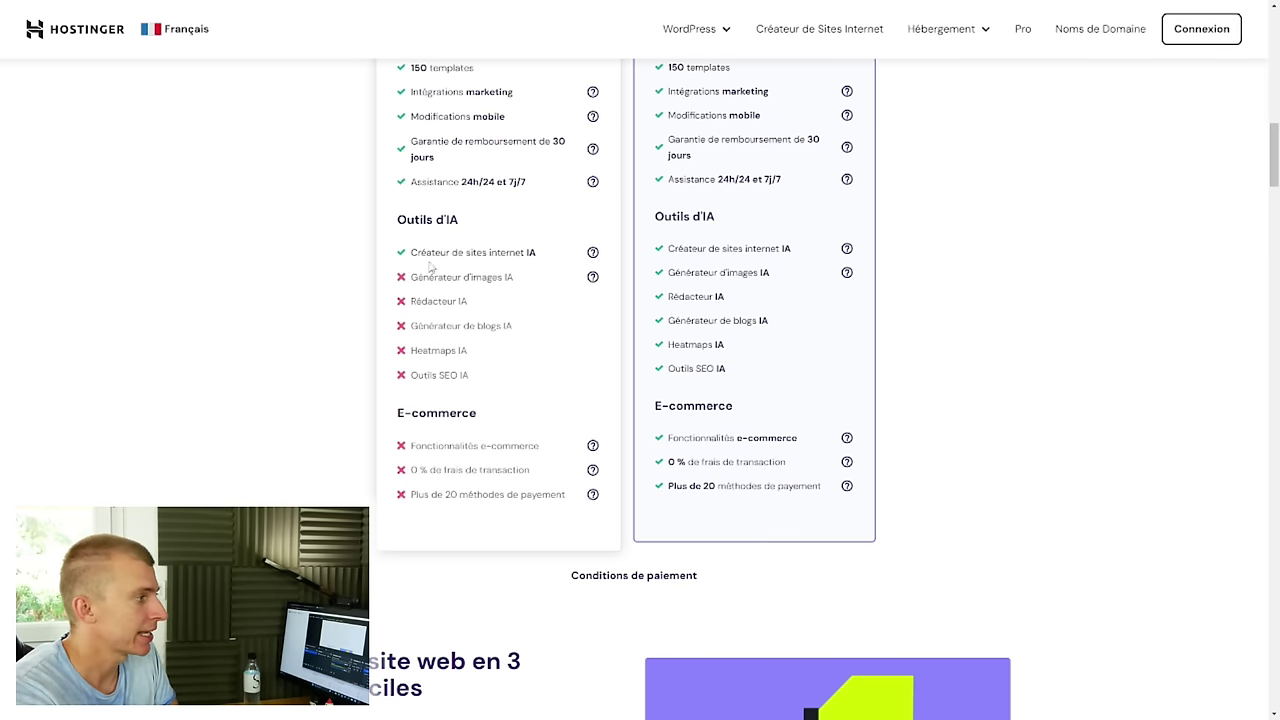
{"action": "left_click_drag", "start_coordinate": [419, 251], "coordinate": [543, 264]}
{"action": "scroll", "coordinate": [543, 264], "scroll_direction": "up", "scroll_amount": 6}
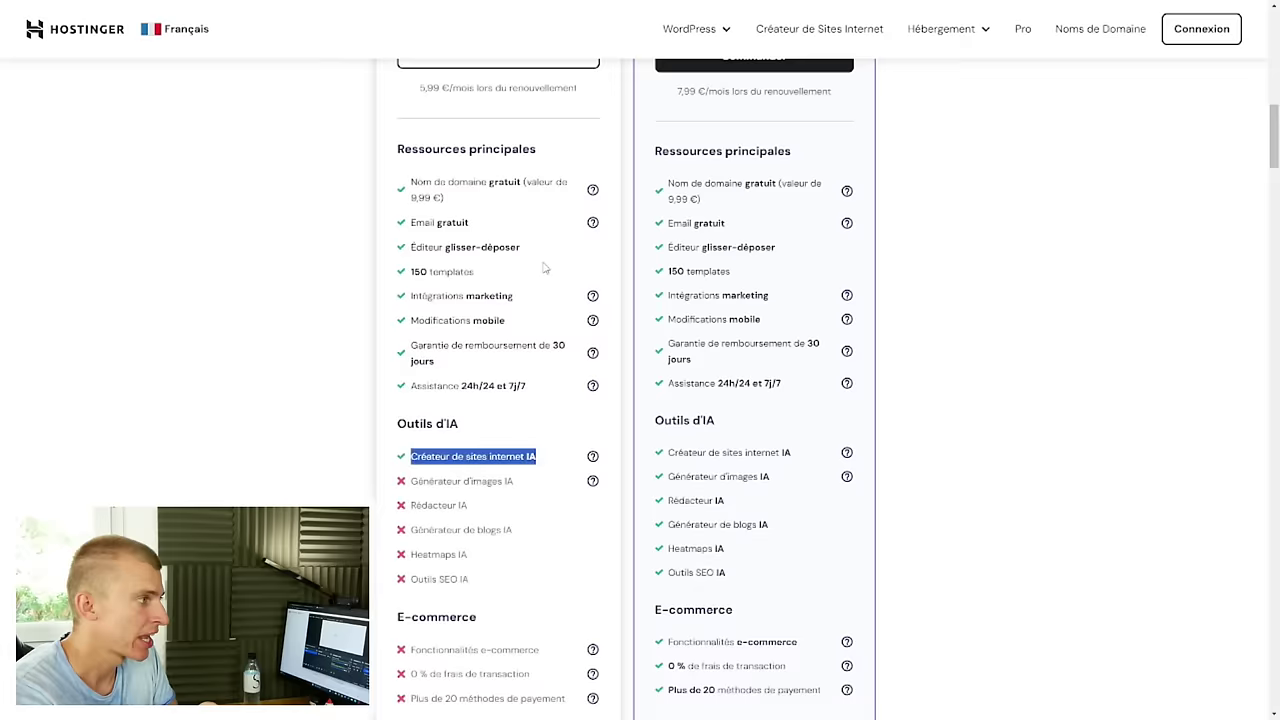
{"action": "double_click", "coordinate": [542, 228]}
{"action": "triple_click", "coordinate": [757, 228]}
{"action": "scroll", "coordinate": [757, 228], "scroll_direction": "down", "scroll_amount": 5}
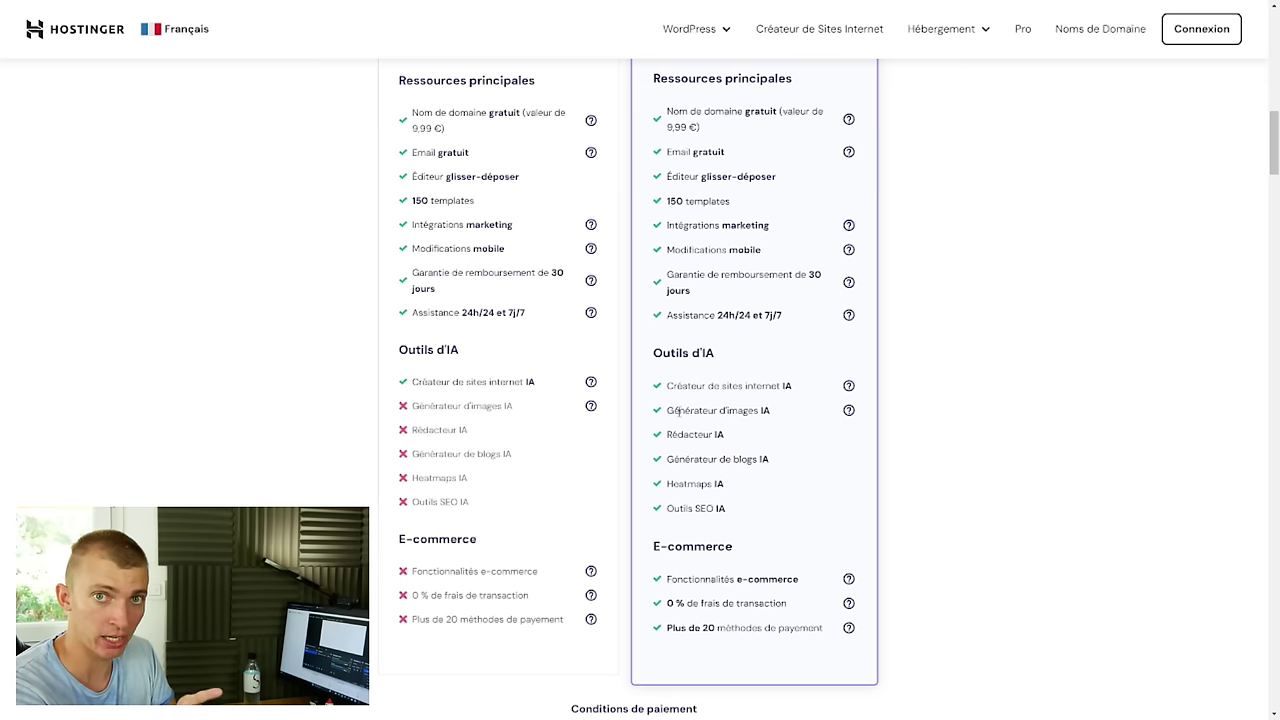
Step: Examine the Business plan's resources, AI tools, pricing and E-commerce features
{"action": "triple_click", "coordinate": [673, 437]}
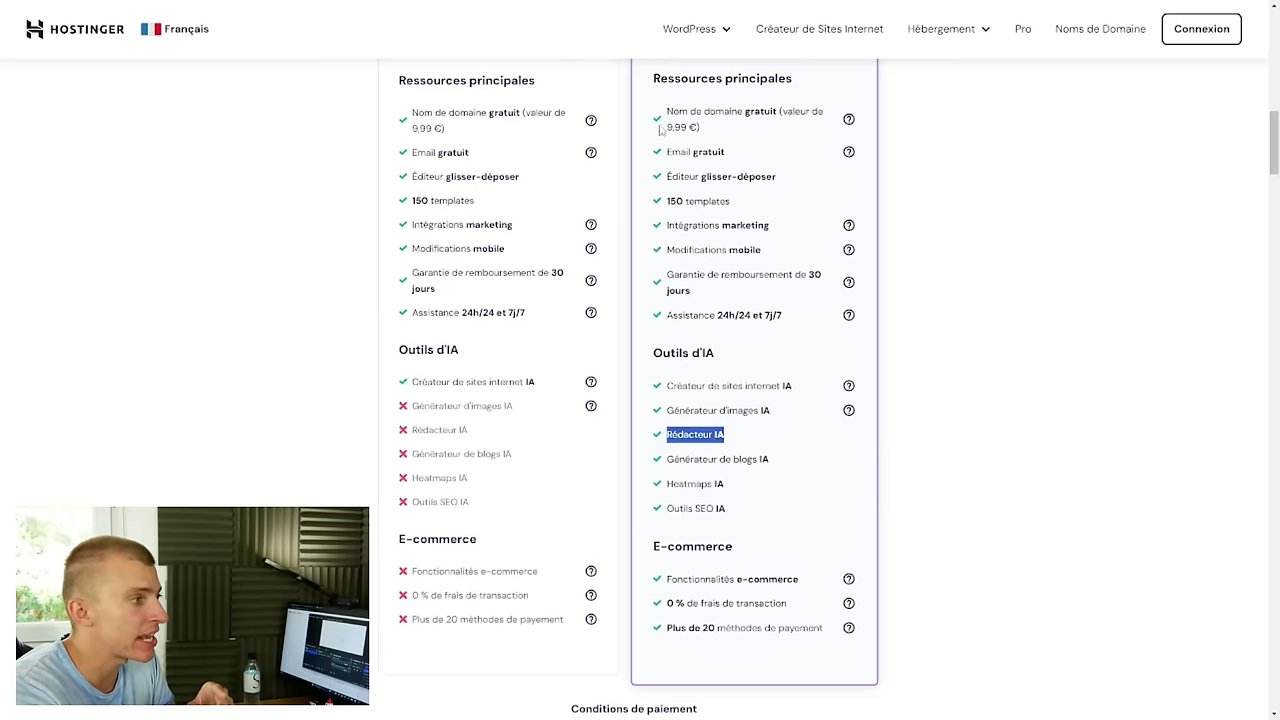
{"action": "left_click_drag", "start_coordinate": [706, 140], "coordinate": [737, 313]}
{"action": "left_click", "coordinate": [737, 313]}
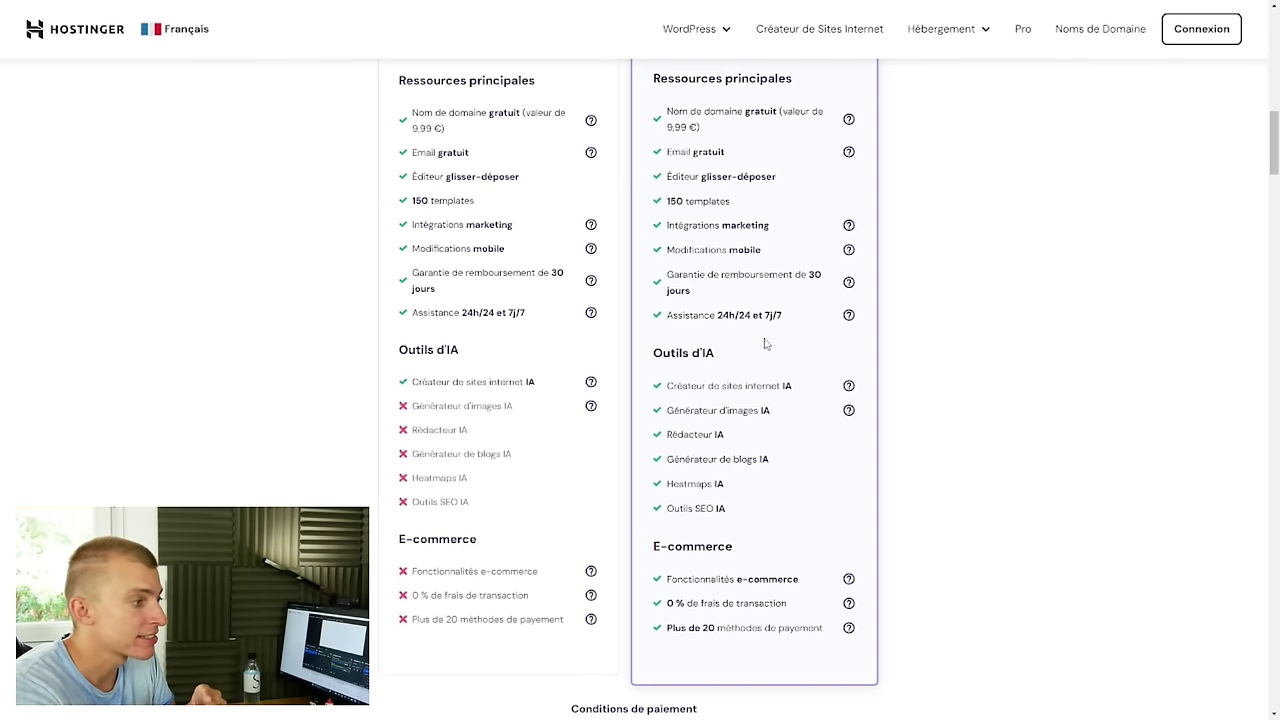
{"action": "left_click_drag", "start_coordinate": [737, 405], "coordinate": [740, 462]}
{"action": "left_click", "coordinate": [737, 465]}
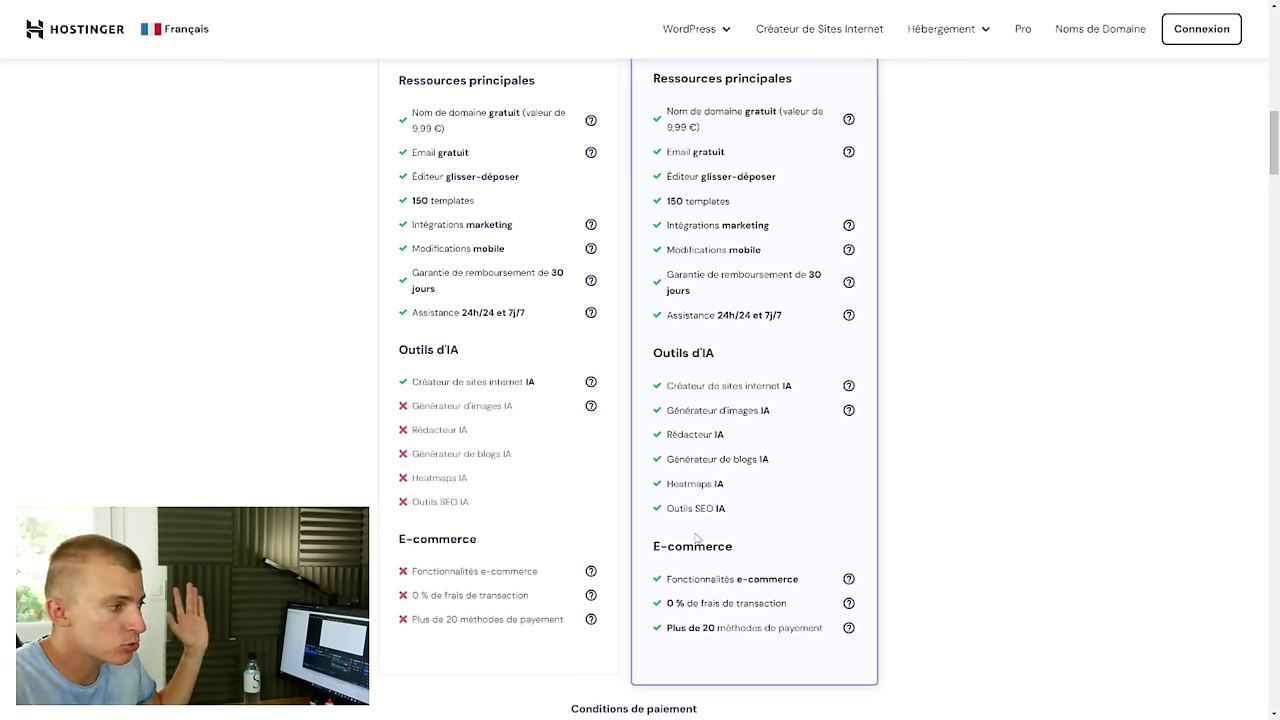
{"action": "scroll", "coordinate": [899, 380], "scroll_direction": "up", "scroll_amount": 3}
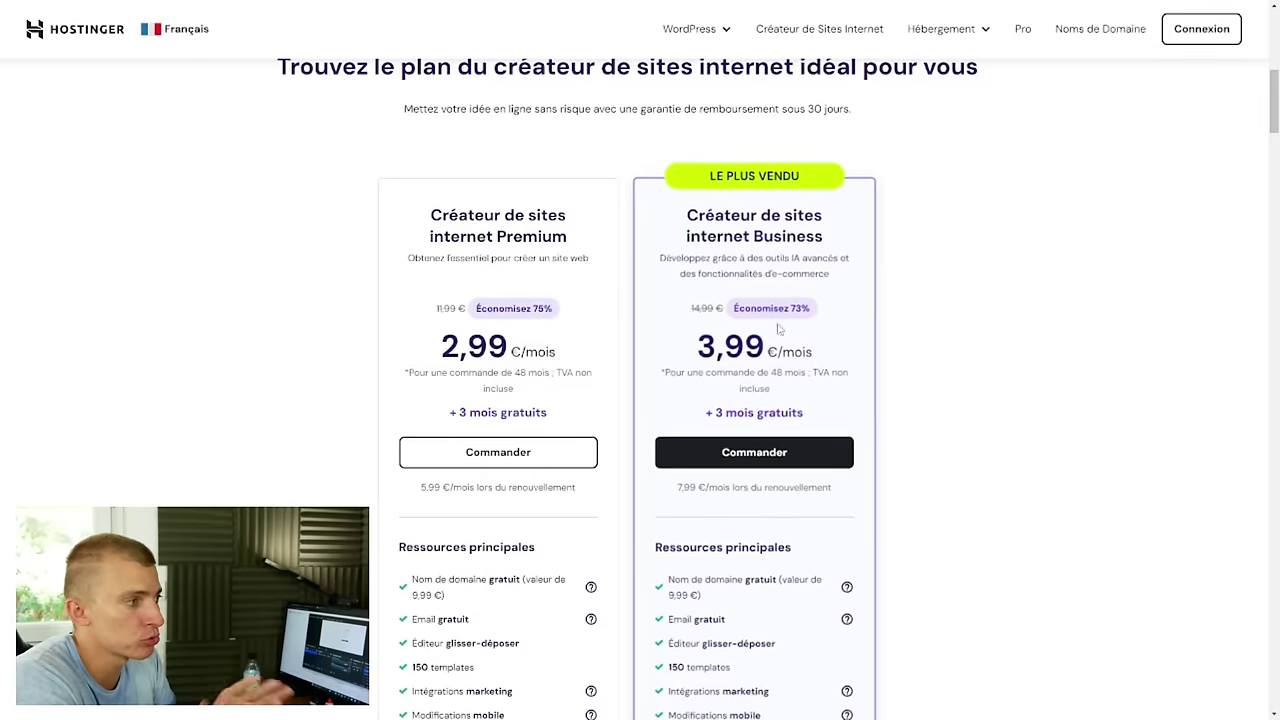
{"action": "scroll", "coordinate": [767, 322], "scroll_direction": "down", "scroll_amount": 5}
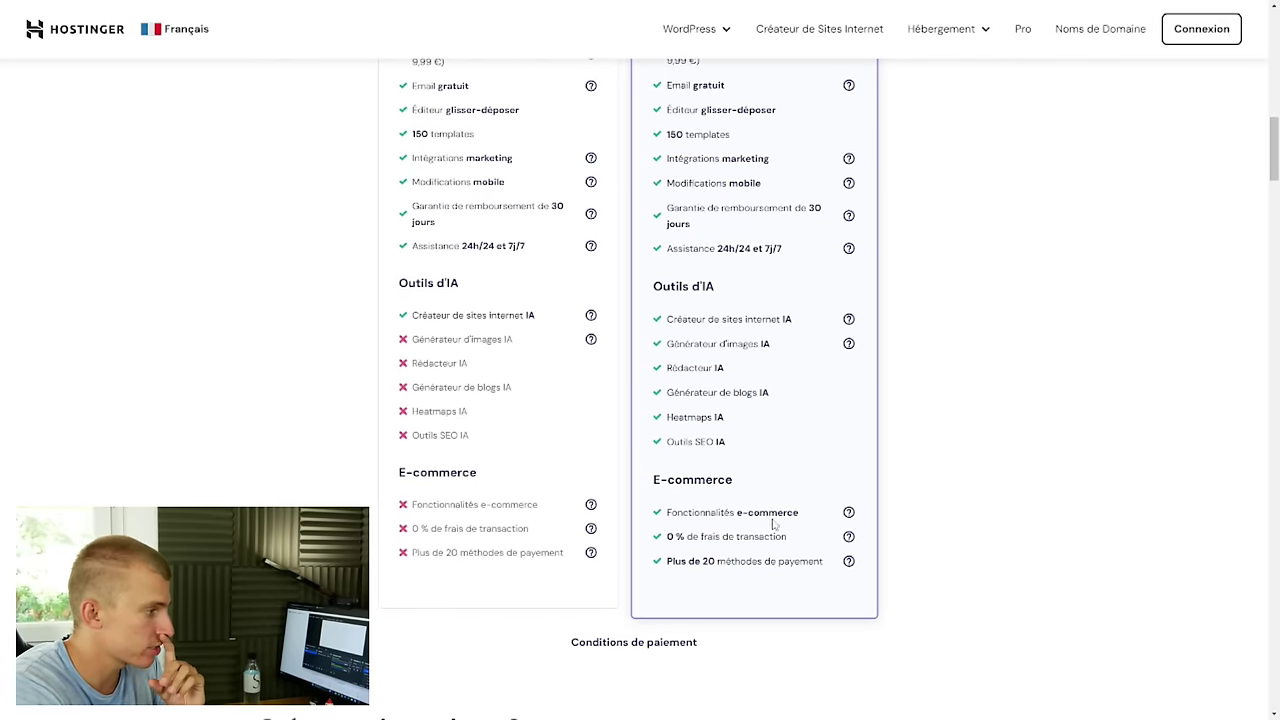
{"action": "triple_click", "coordinate": [700, 480]}
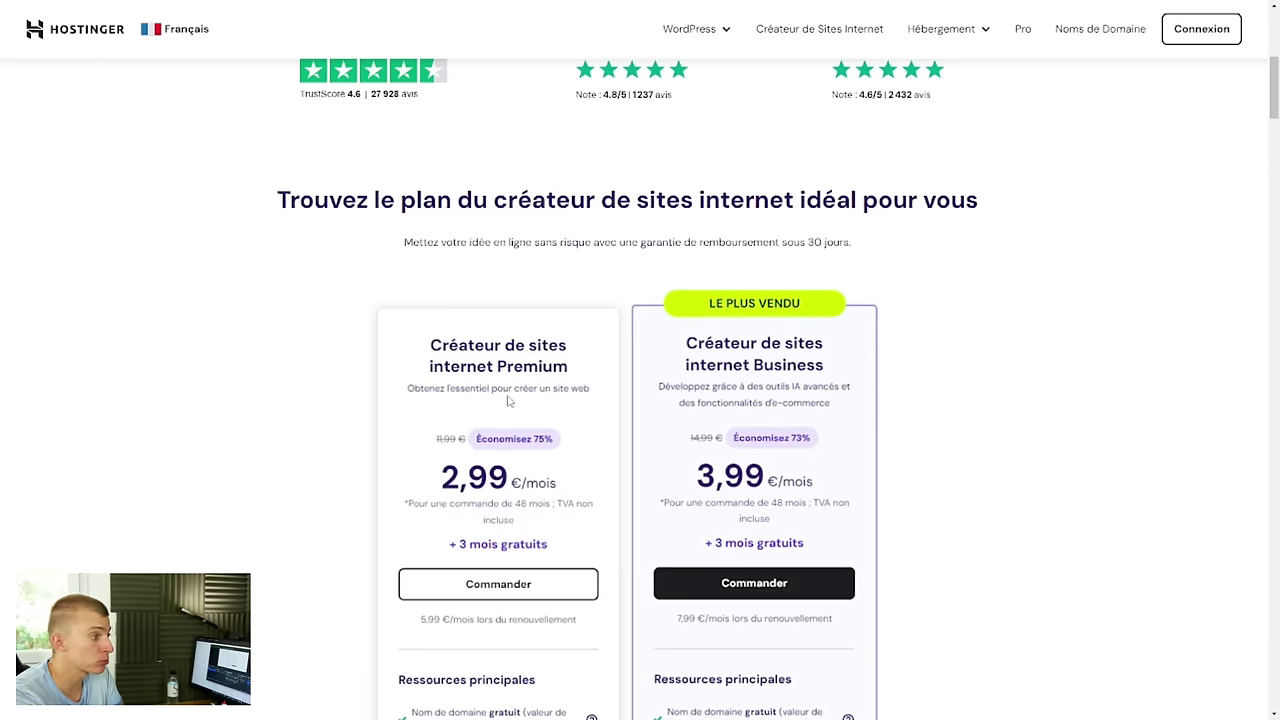
Step: Order the Créateur de sites internet Business plan and review the billing periods and account section of the checkout
{"action": "left_click", "coordinate": [818, 596]}
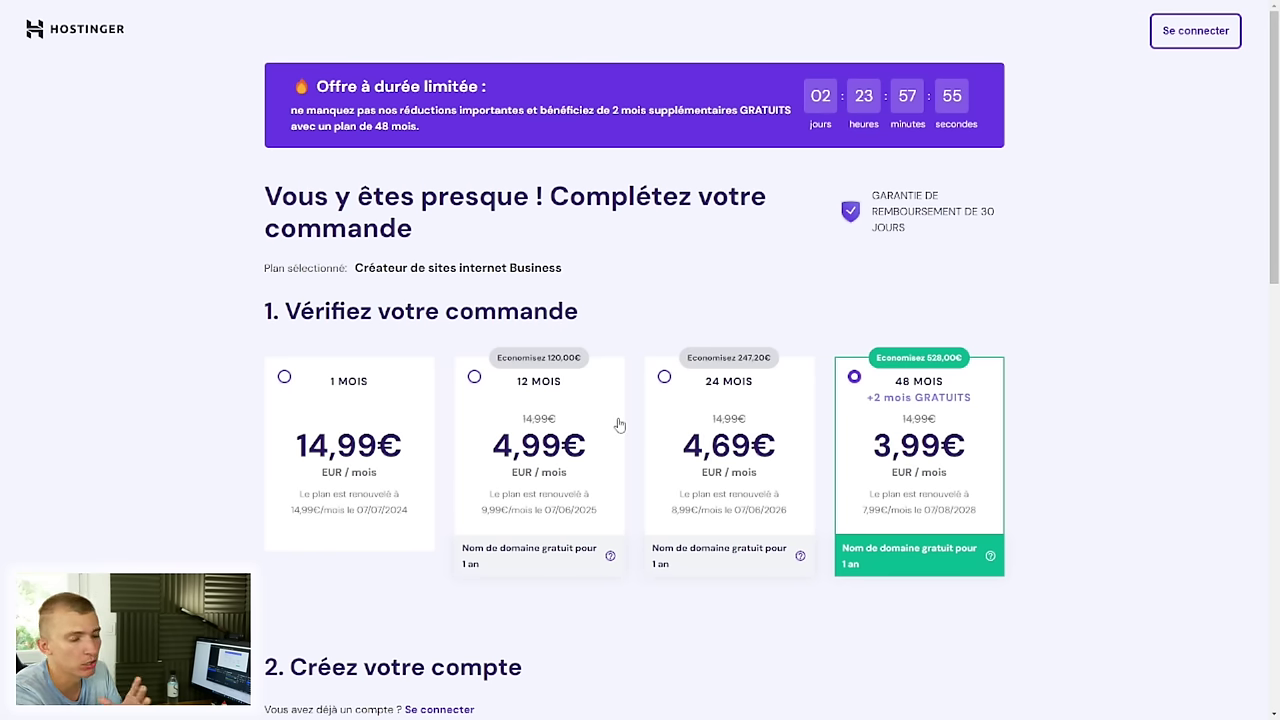
{"action": "scroll", "coordinate": [973, 524], "scroll_direction": "down", "scroll_amount": 1}
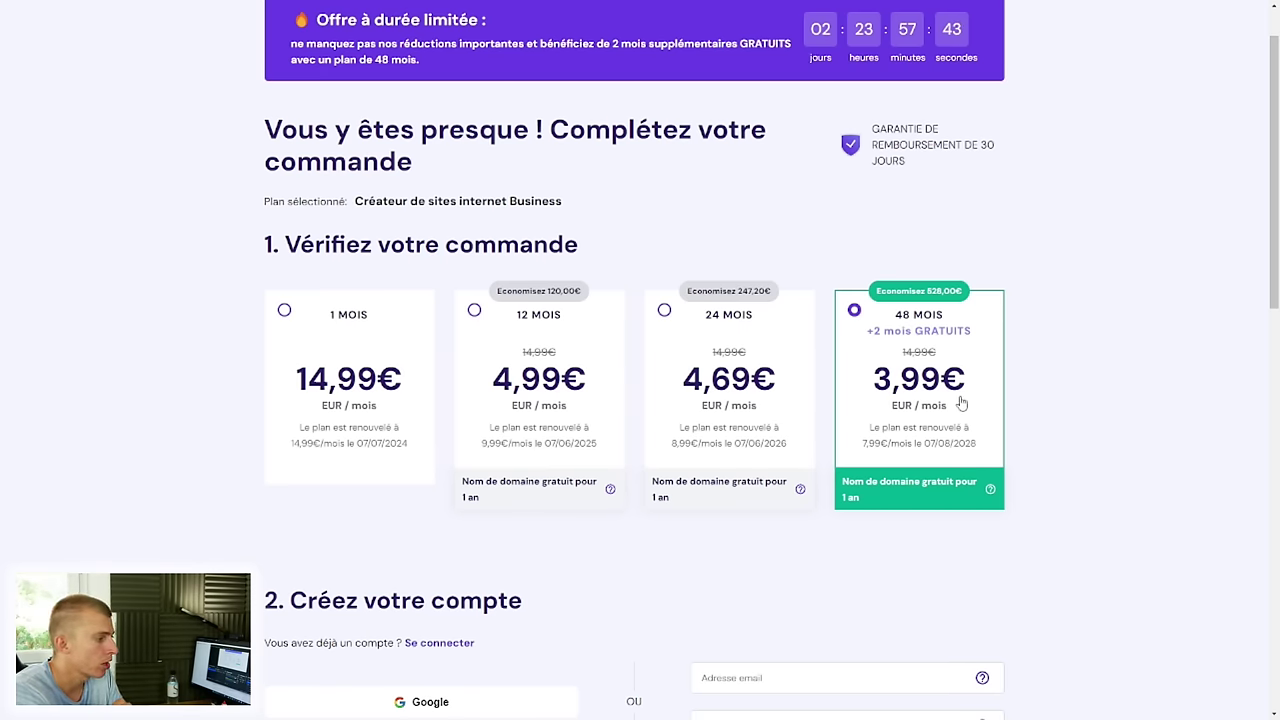
{"action": "scroll", "coordinate": [961, 401], "scroll_direction": "down", "scroll_amount": 1}
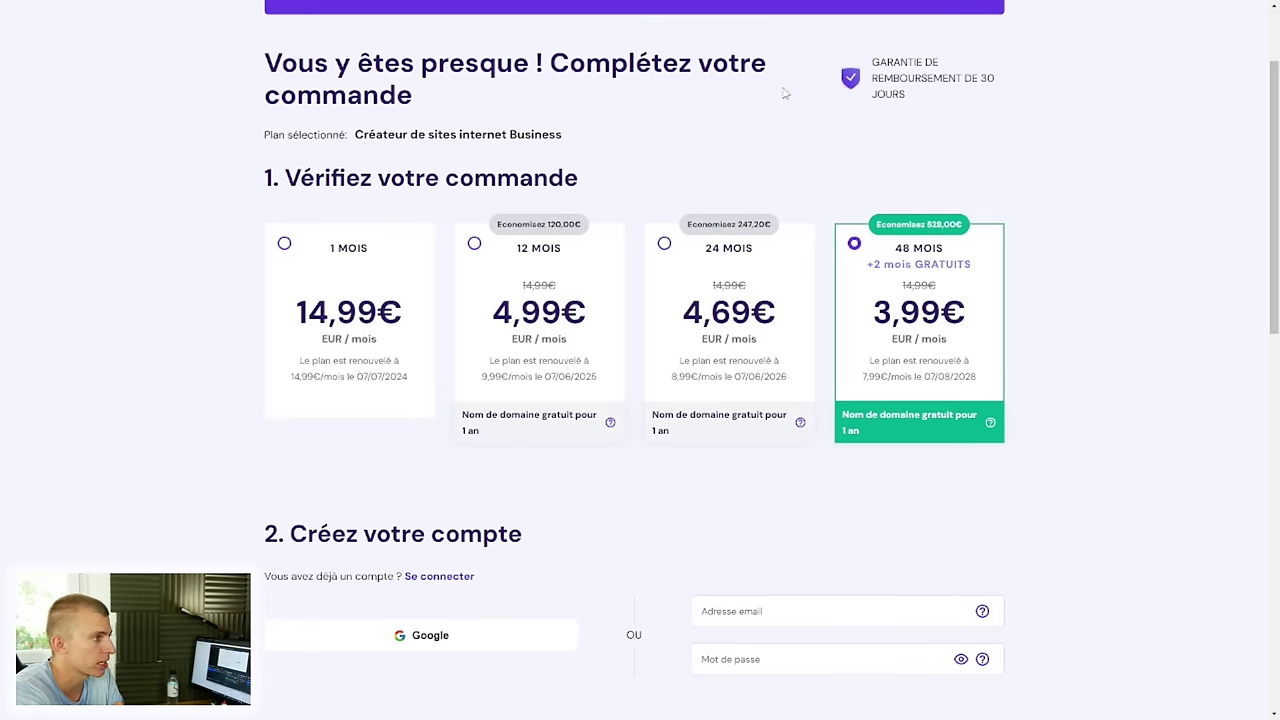
{"action": "scroll", "coordinate": [1006, 140], "scroll_direction": "down", "scroll_amount": 4}
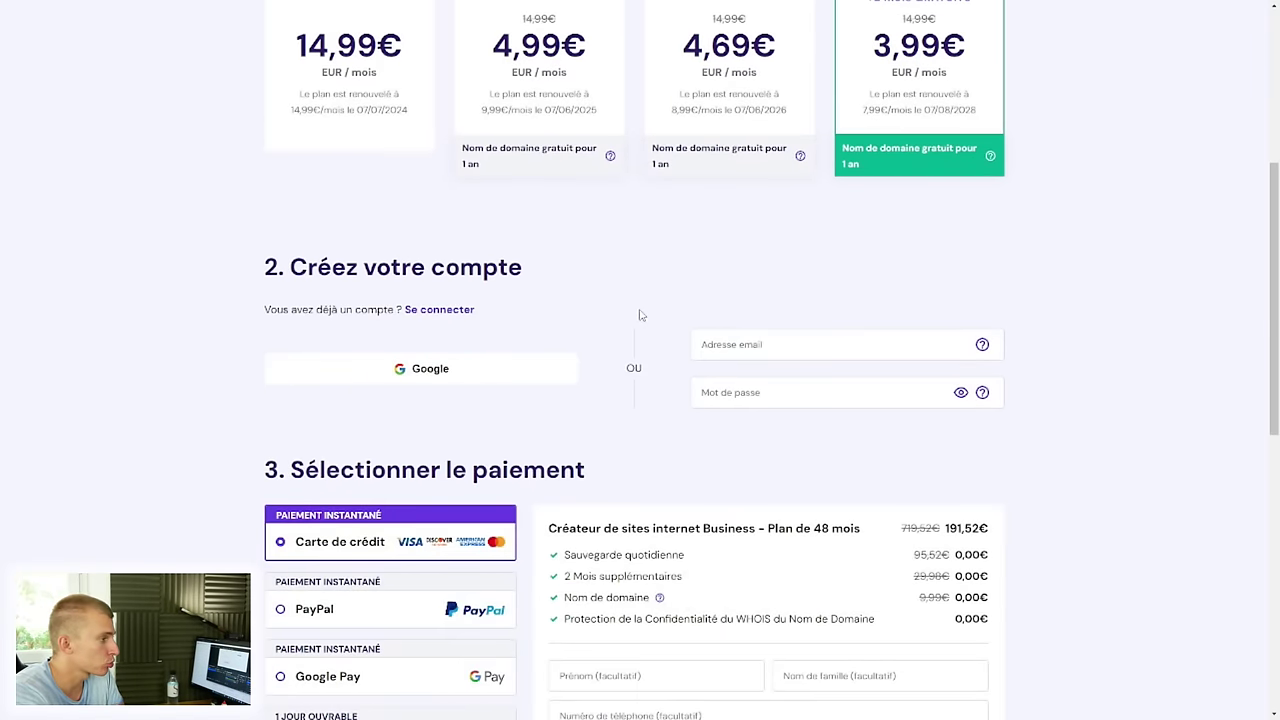
{"action": "scroll", "coordinate": [825, 398], "scroll_direction": "down", "scroll_amount": 4}
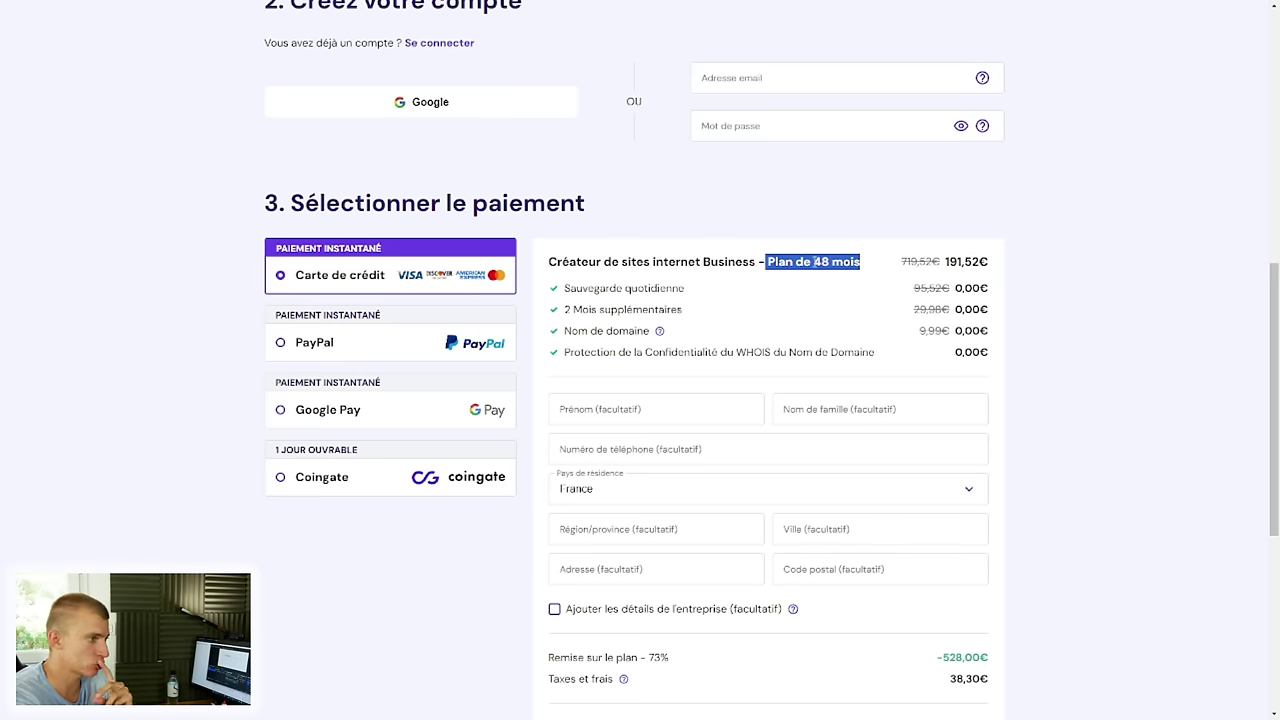
Step: Check the 48-month plan's price and the plan discount in the order summary
{"action": "double_click", "coordinate": [964, 262]}
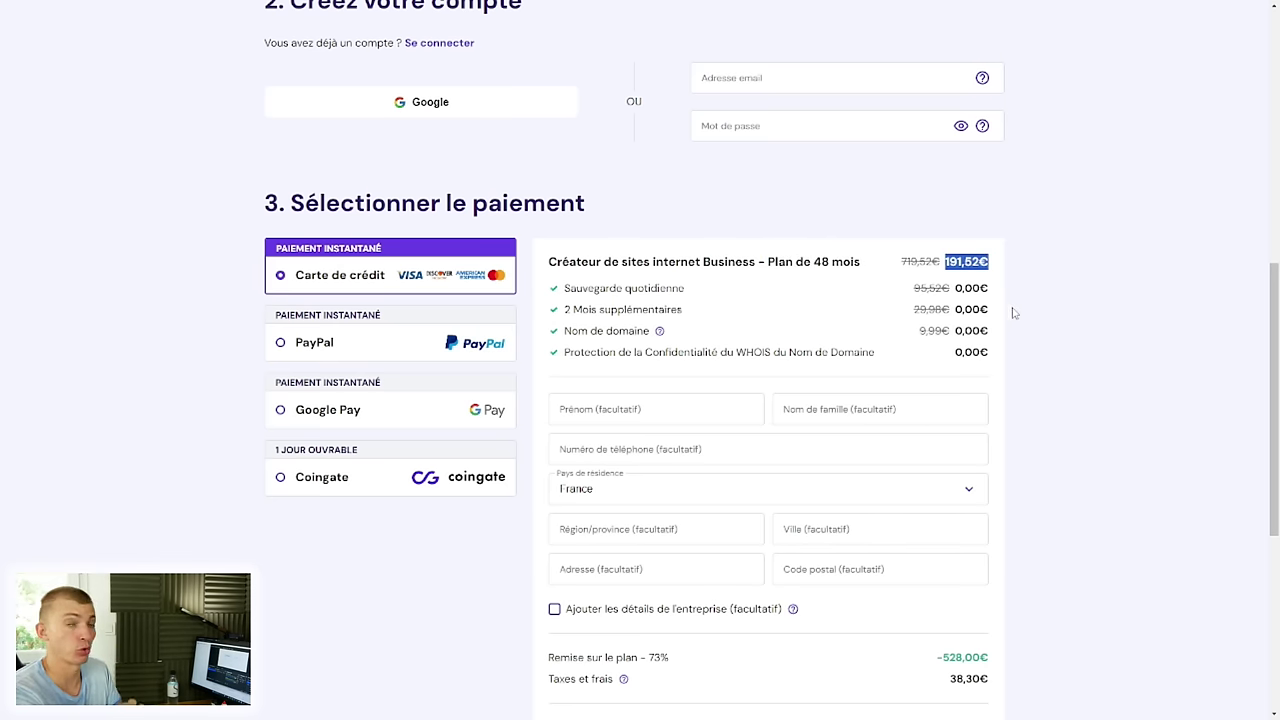
{"action": "scroll", "coordinate": [974, 405], "scroll_direction": "down", "scroll_amount": 1}
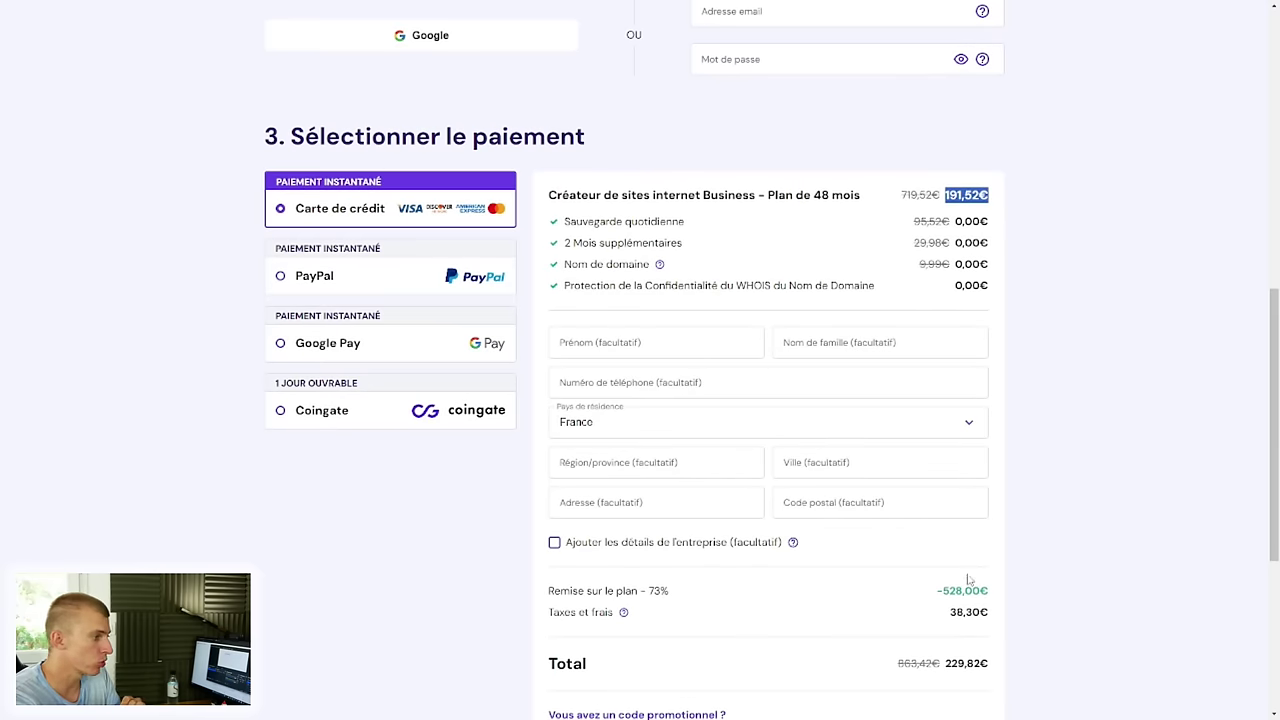
{"action": "left_click_drag", "start_coordinate": [607, 596], "coordinate": [673, 598]}
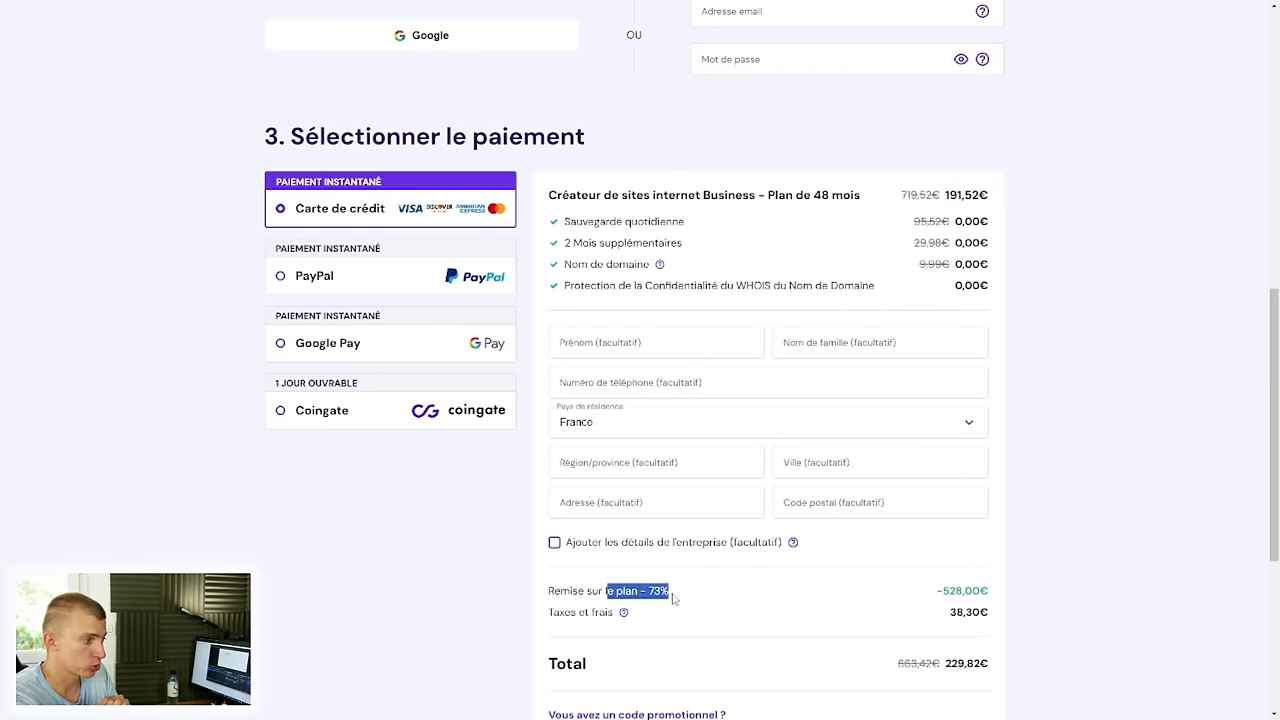
{"action": "left_click_drag", "start_coordinate": [935, 595], "coordinate": [1005, 605]}
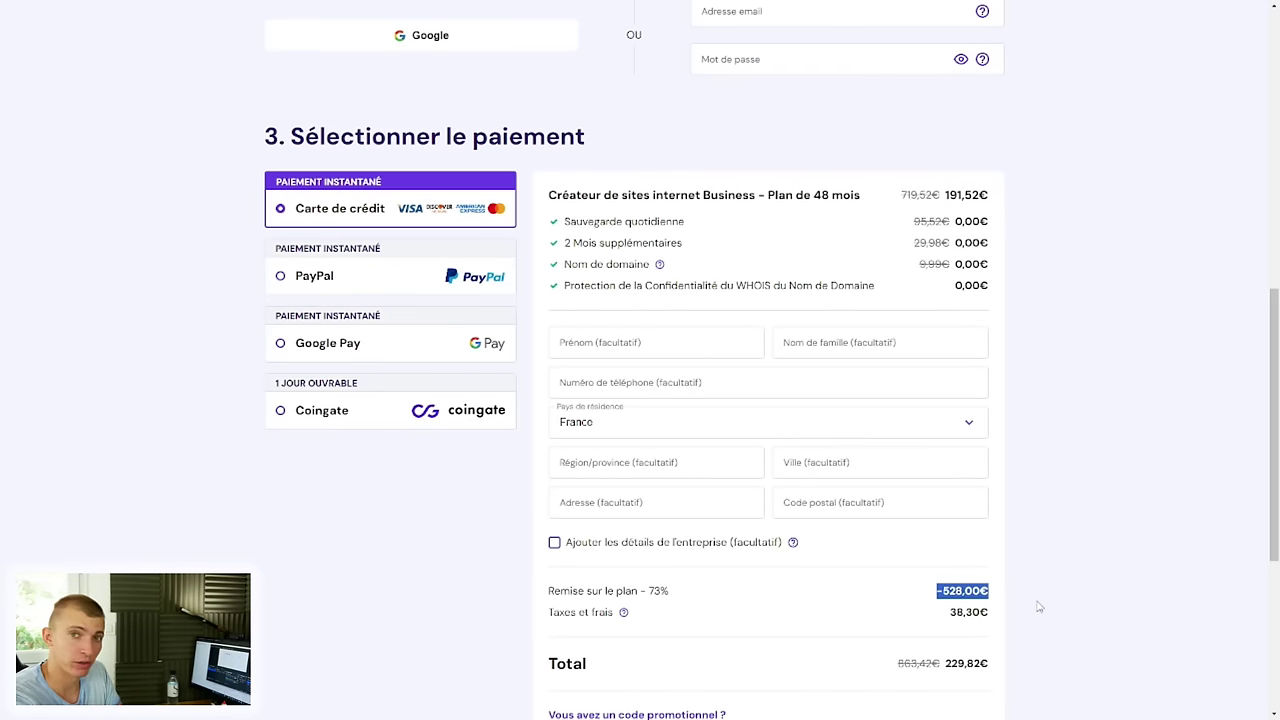
{"action": "scroll", "coordinate": [1025, 575], "scroll_direction": "down", "scroll_amount": 1}
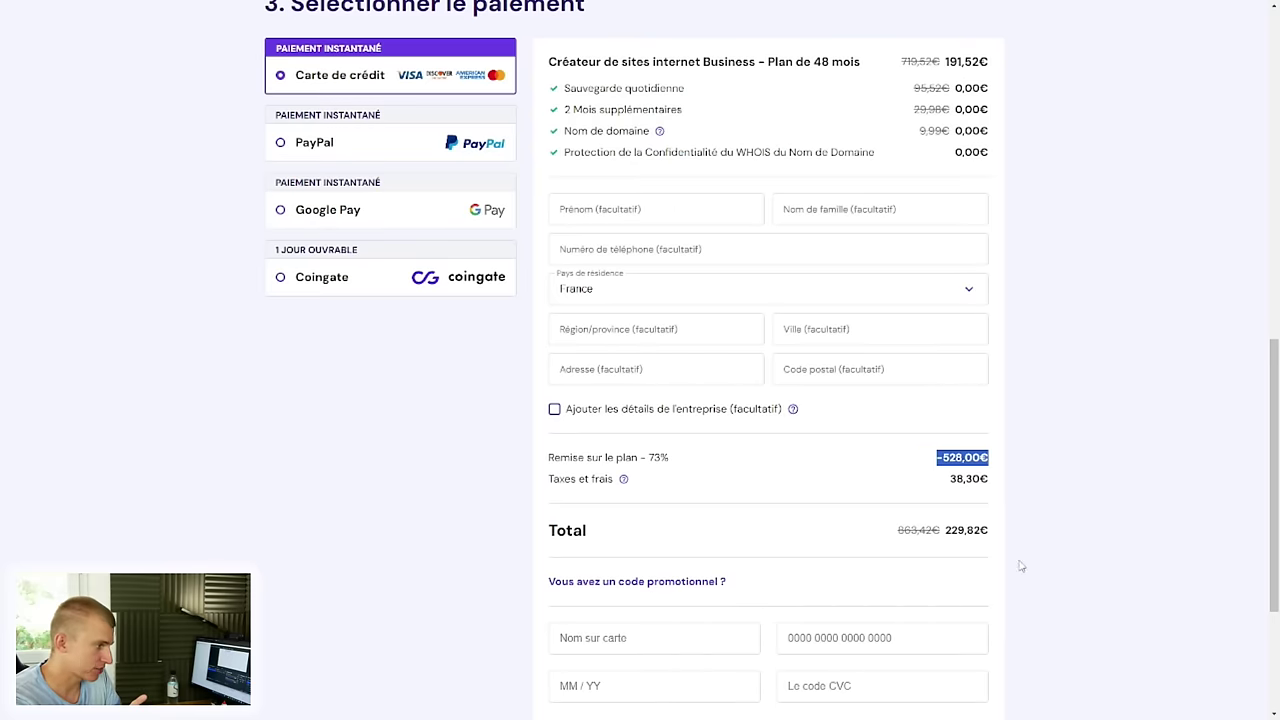
Step: Apply the coupon code CHRISTOLYONNAIS to the order and check the new total
{"action": "left_click", "coordinate": [668, 583]}
{"action": "scroll", "coordinate": [880, 552], "scroll_direction": "down", "scroll_amount": 1}
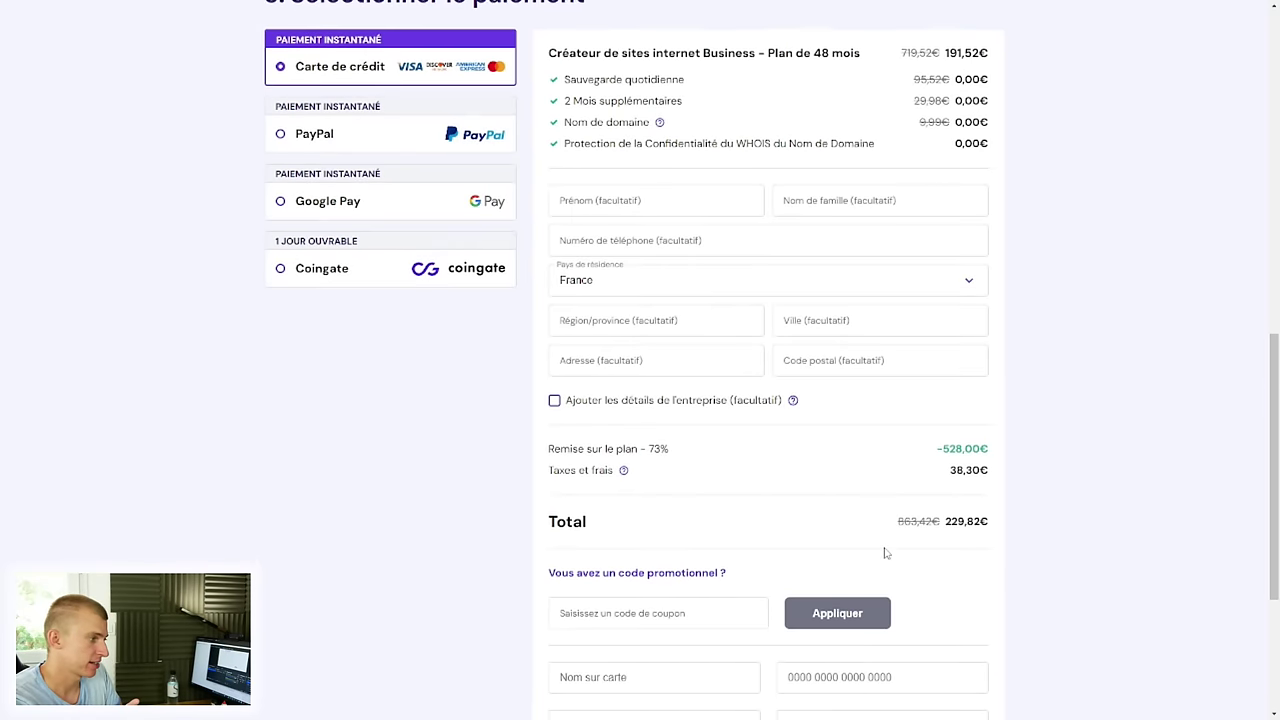
{"action": "left_click", "coordinate": [708, 492]}
{"action": "type", "text": "CHRISTOLYONNAIS"}
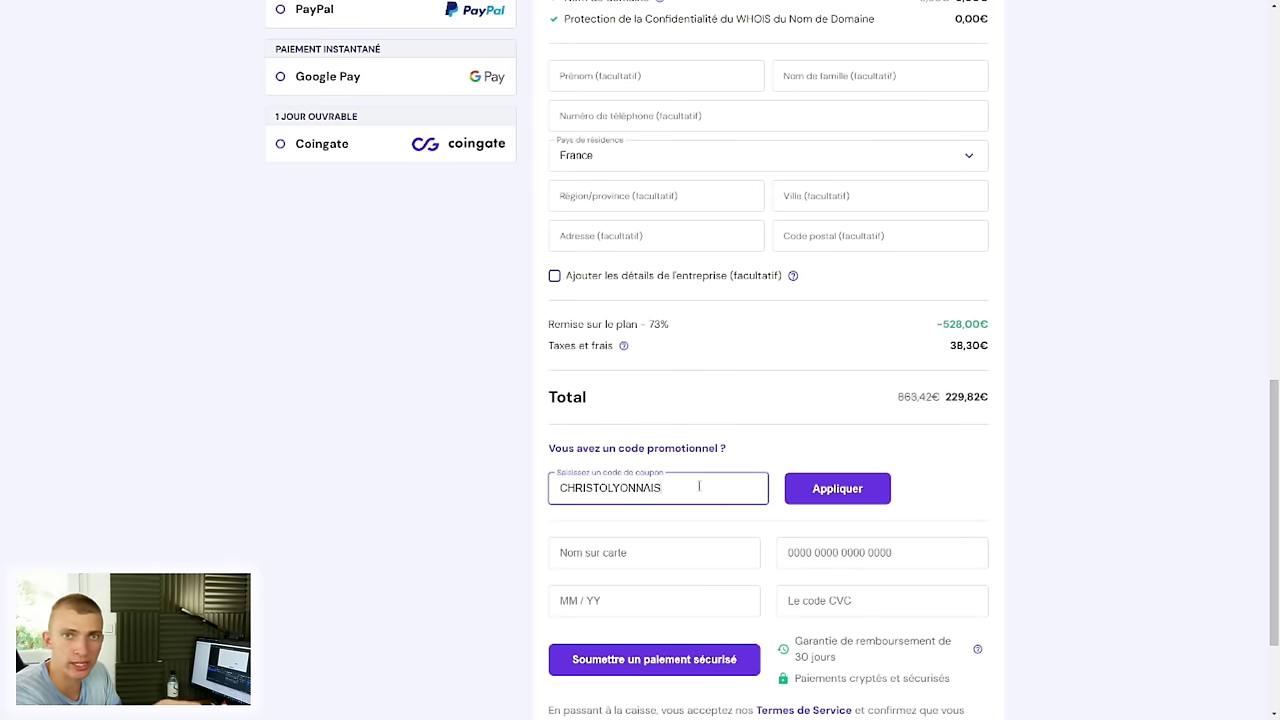
{"action": "left_click", "coordinate": [814, 498]}
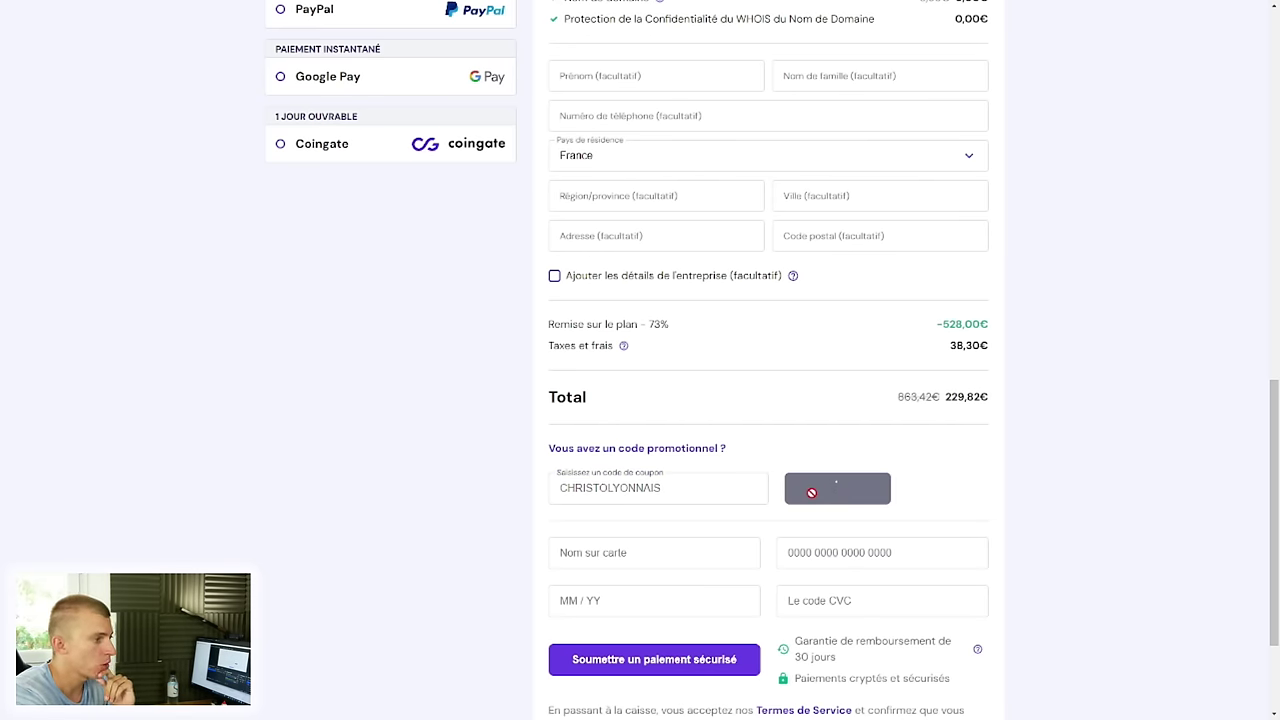
{"action": "scroll", "coordinate": [1025, 408], "scroll_direction": "down", "scroll_amount": 2}
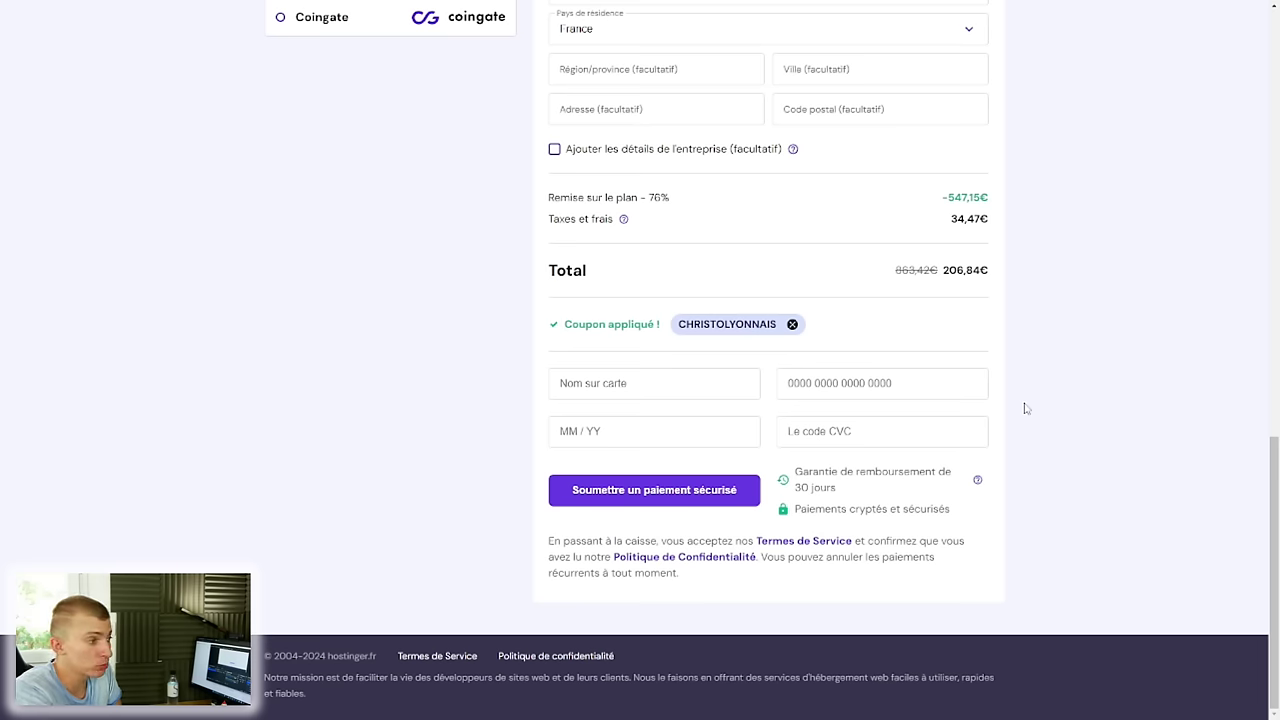
{"action": "left_click_drag", "start_coordinate": [942, 270], "coordinate": [989, 271]}
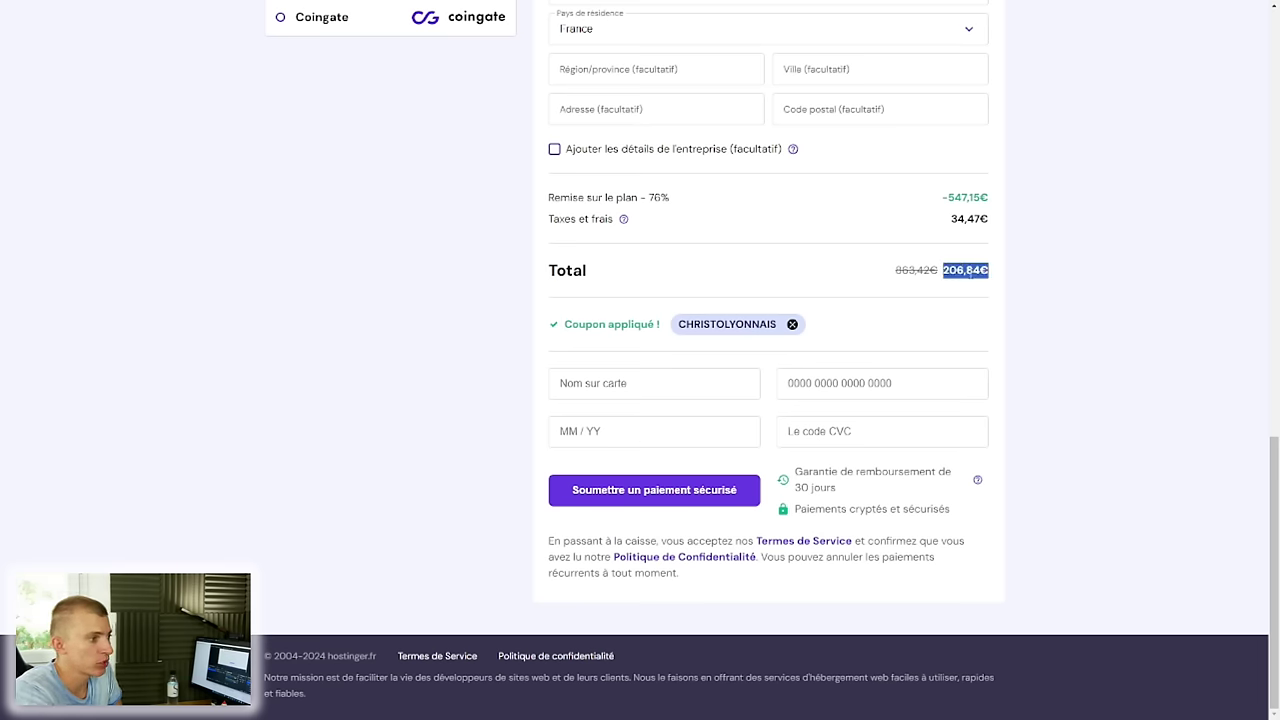
Step: Remove the applied coupon from the order and review the checkout page again
{"action": "left_click", "coordinate": [792, 325]}
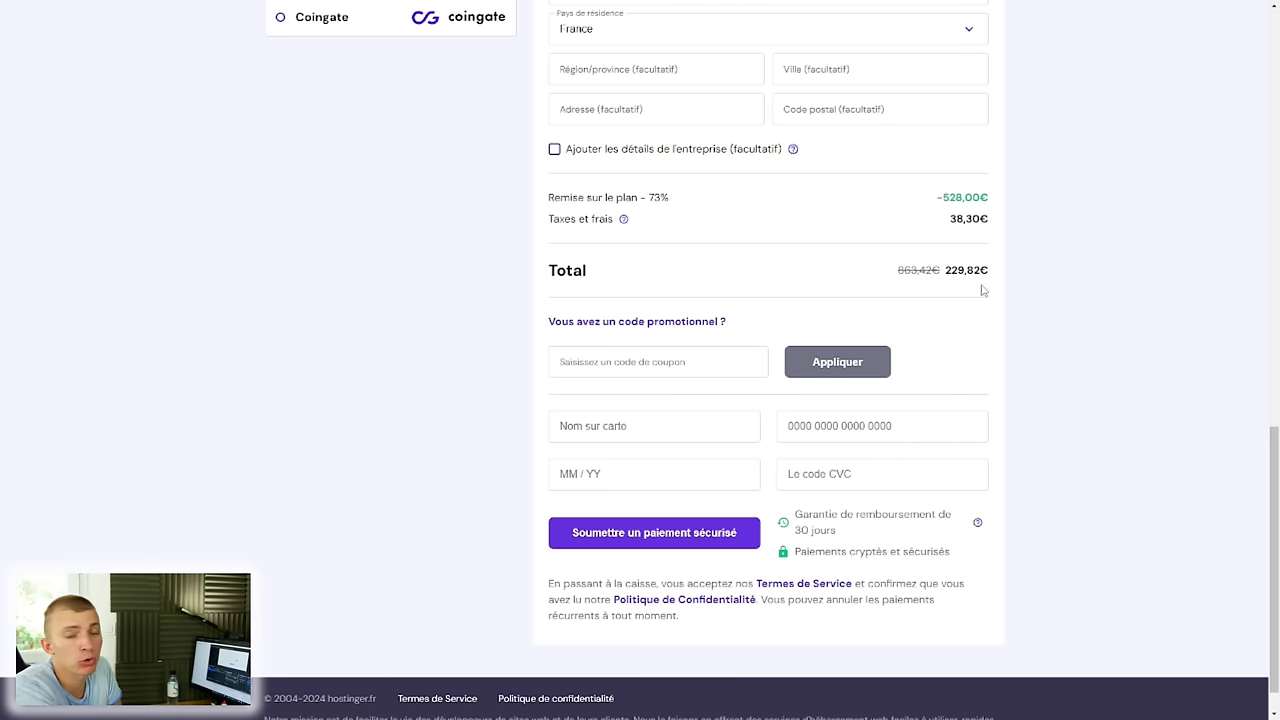
{"action": "scroll", "coordinate": [963, 300], "scroll_direction": "up", "scroll_amount": 15}
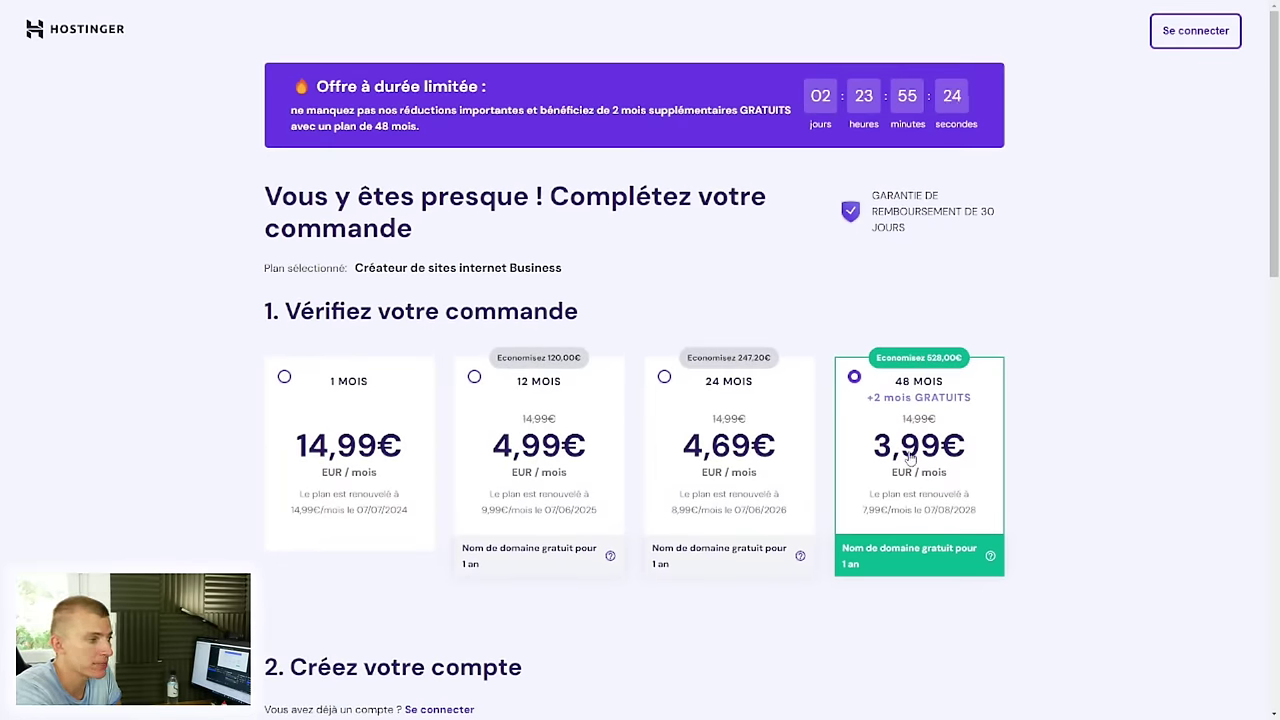
{"action": "scroll", "coordinate": [1063, 451], "scroll_direction": "down", "scroll_amount": 4}
{"action": "scroll", "coordinate": [1100, 420], "scroll_direction": "down", "scroll_amount": 7}
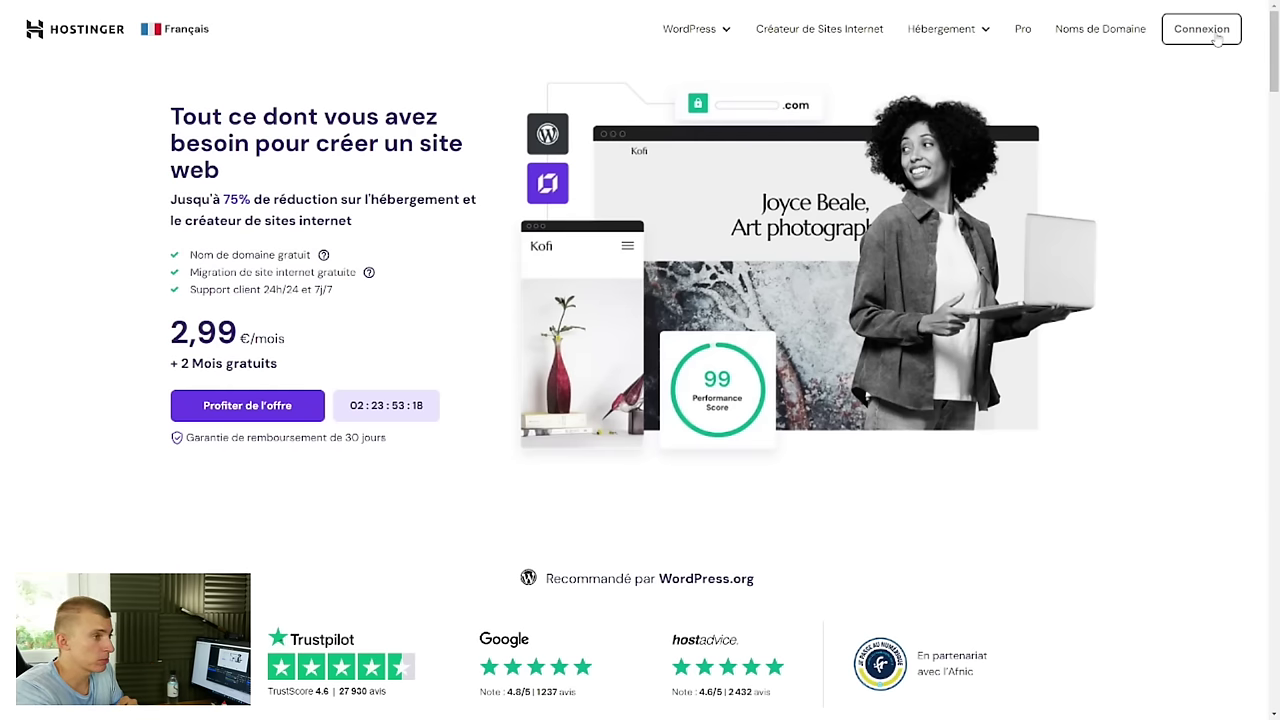
Step: Log in to the existing Hostinger account with Souviens-toi de moi enabled, and dismiss the translation popup
{"action": "left_click", "coordinate": [1214, 34]}
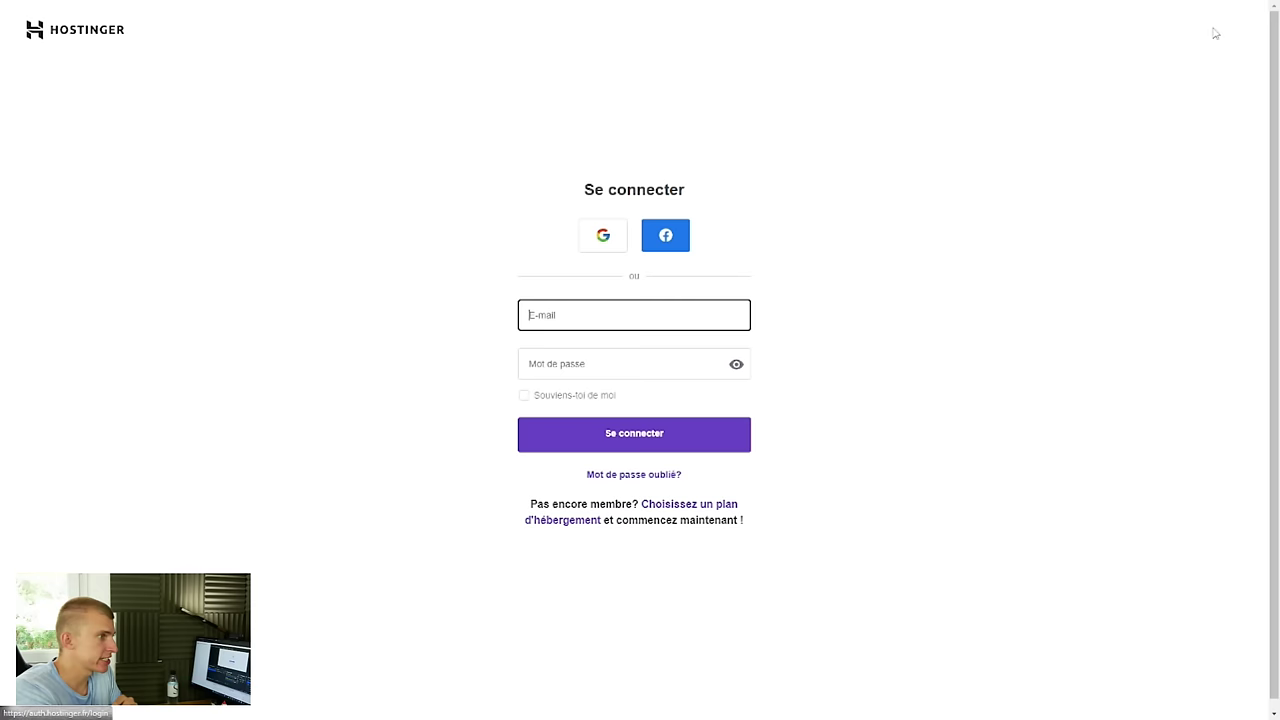
{"action": "left_click", "coordinate": [525, 396]}
{"action": "left_click", "coordinate": [583, 435]}
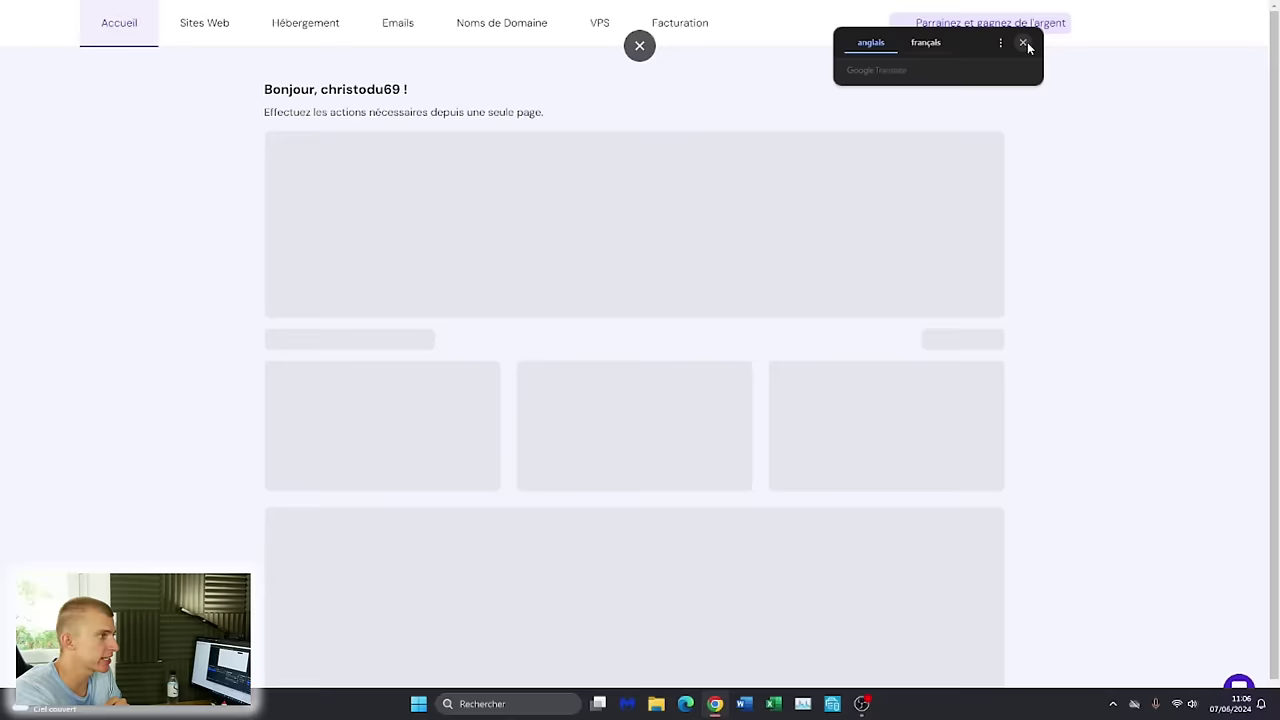
{"action": "left_click", "coordinate": [1023, 42]}
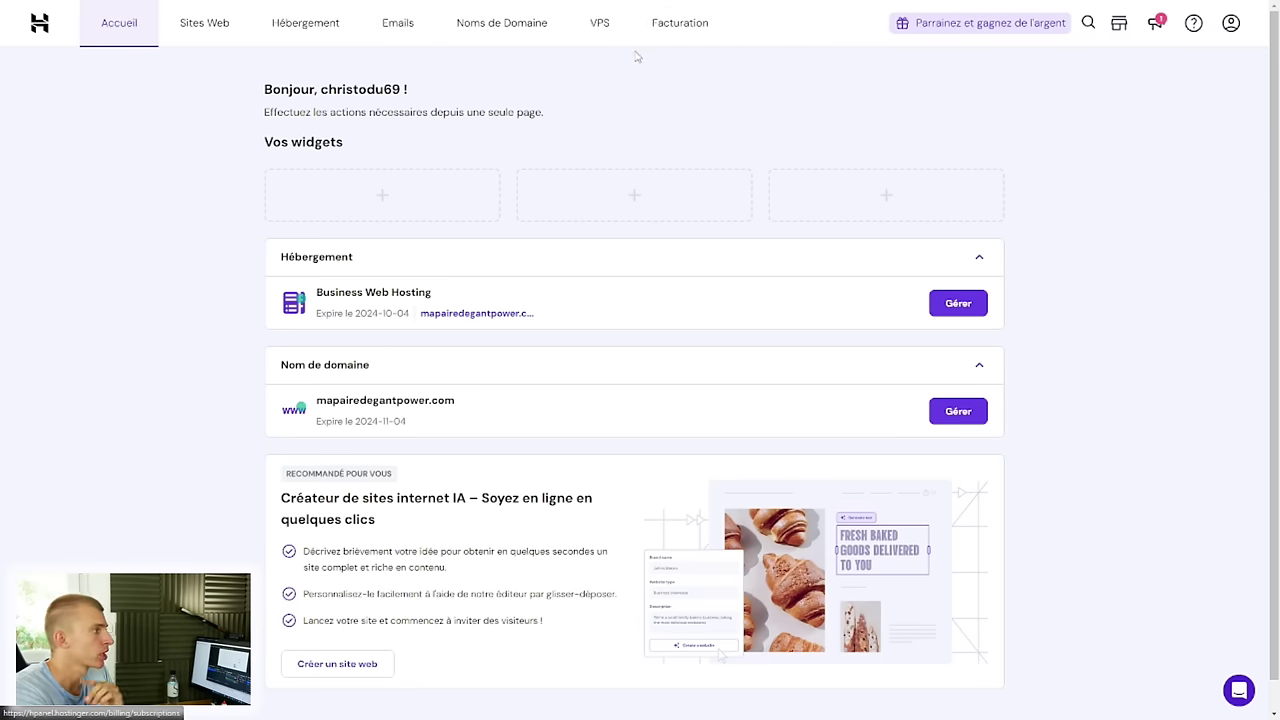
Step: Start configuring the free email service for the domain mapairedegantpower.com from the Emails section
{"action": "left_click", "coordinate": [404, 35]}
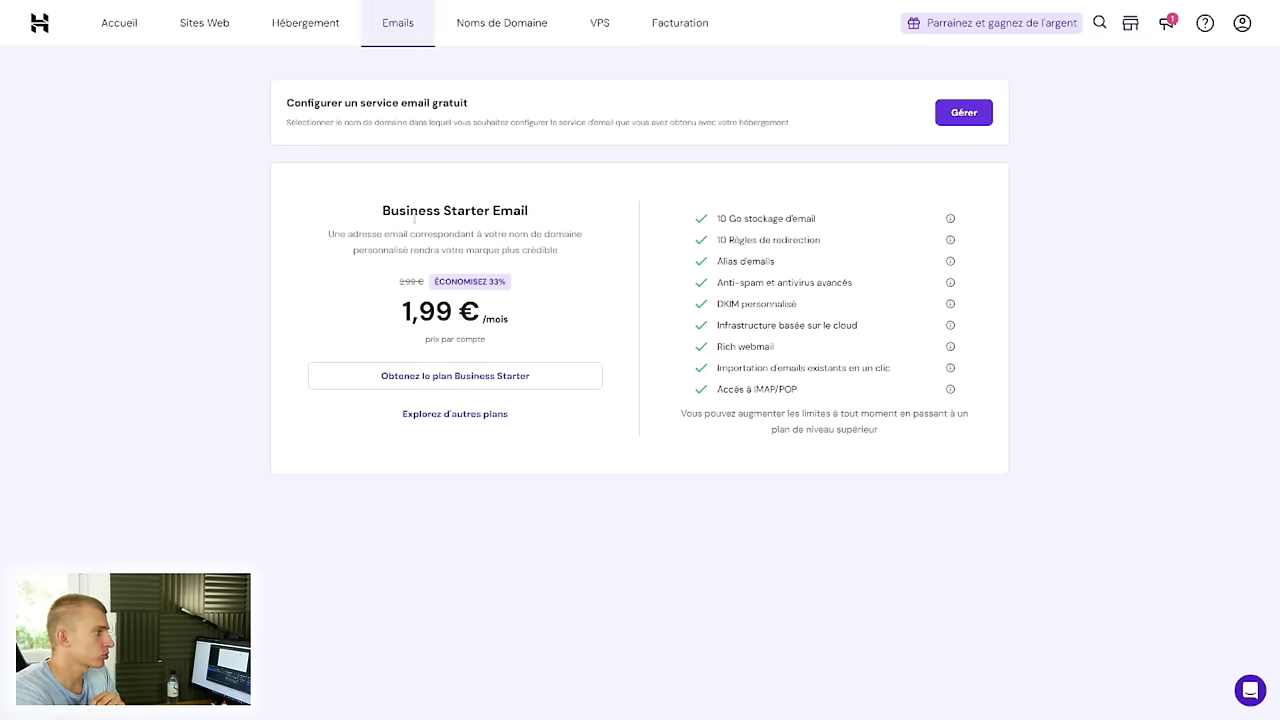
{"action": "triple_click", "coordinate": [417, 212]}
{"action": "triple_click", "coordinate": [334, 103]}
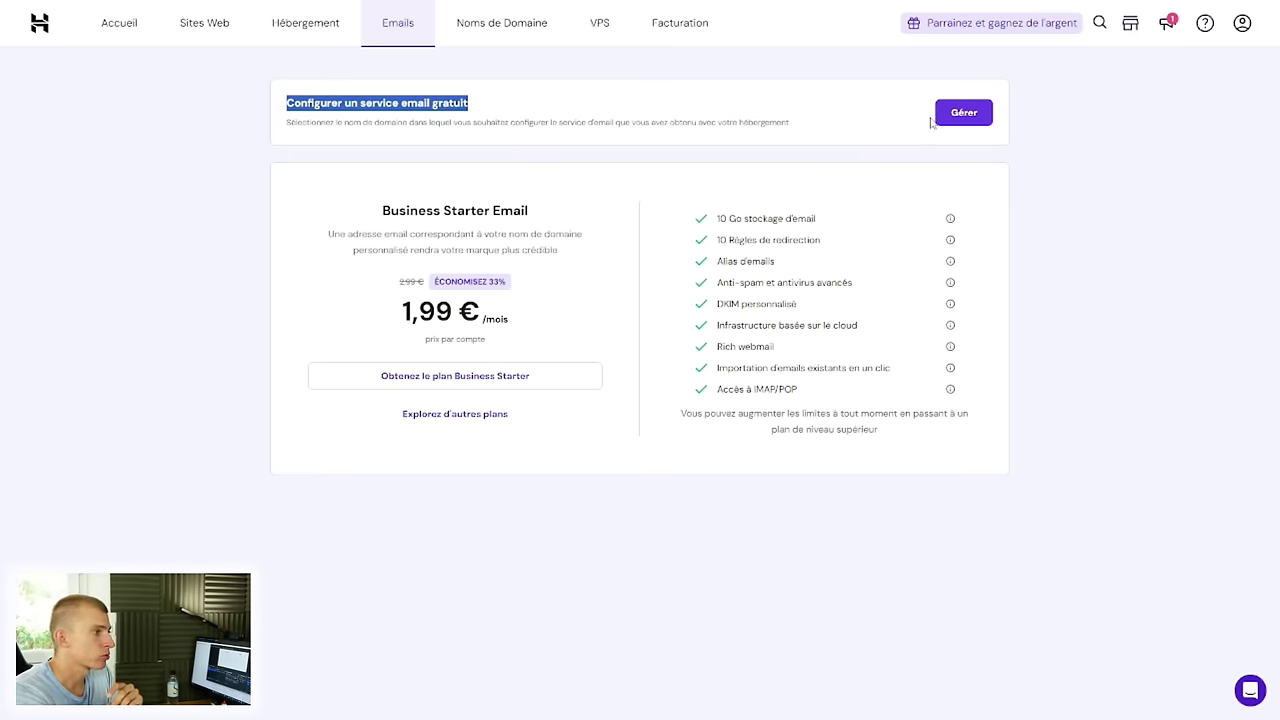
{"action": "left_click", "coordinate": [964, 113]}
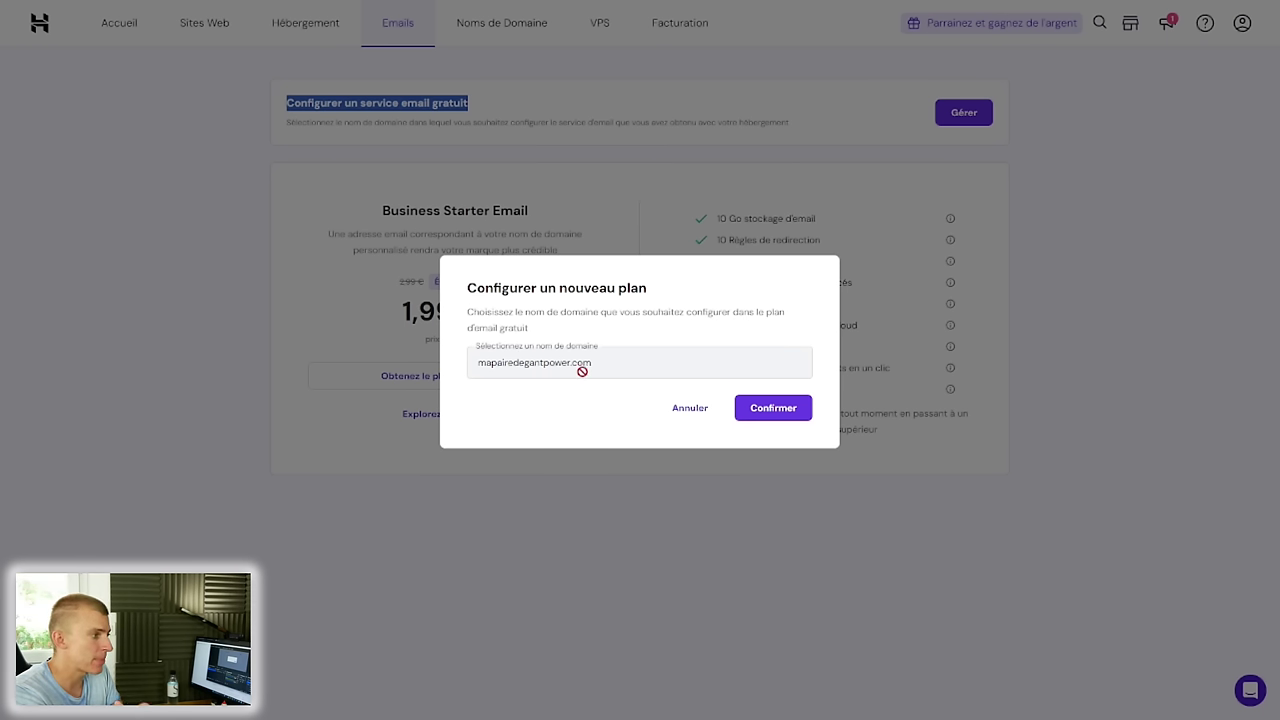
{"action": "left_click", "coordinate": [770, 411]}
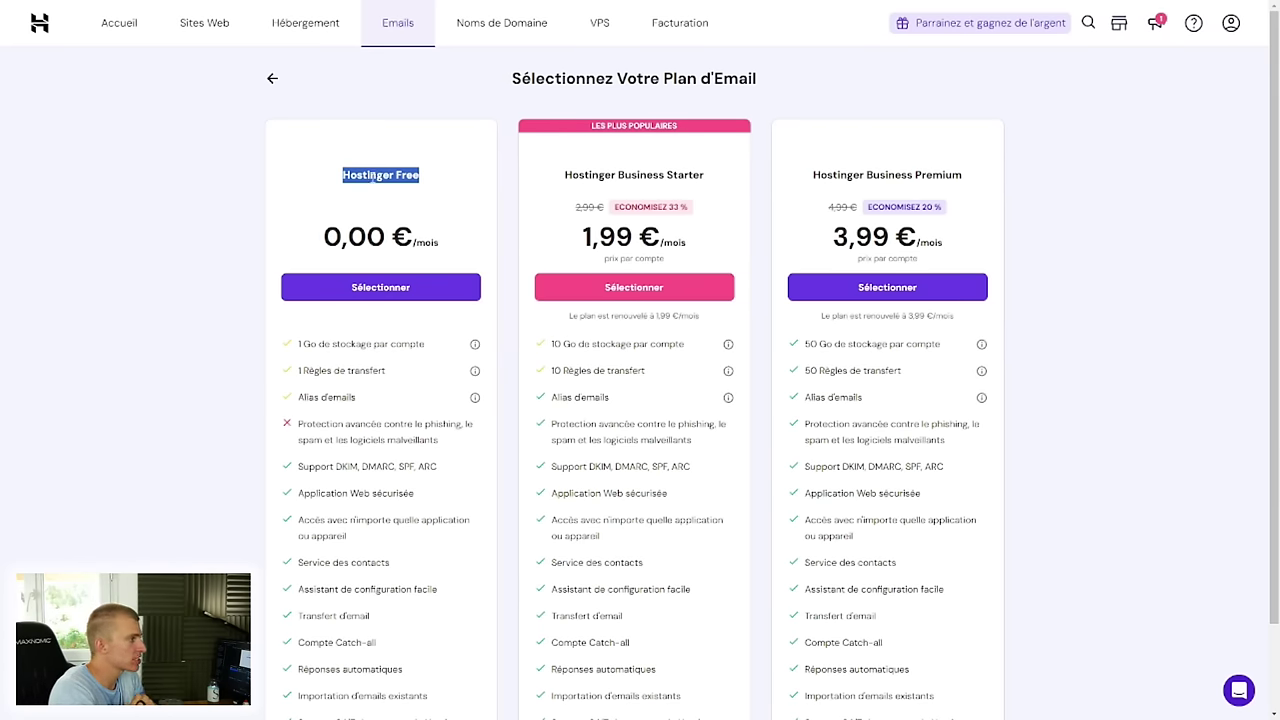
Step: Compare the Hostinger Free email plan's storage and transfer rules with the Business Starter plan
{"action": "triple_click", "coordinate": [624, 177]}
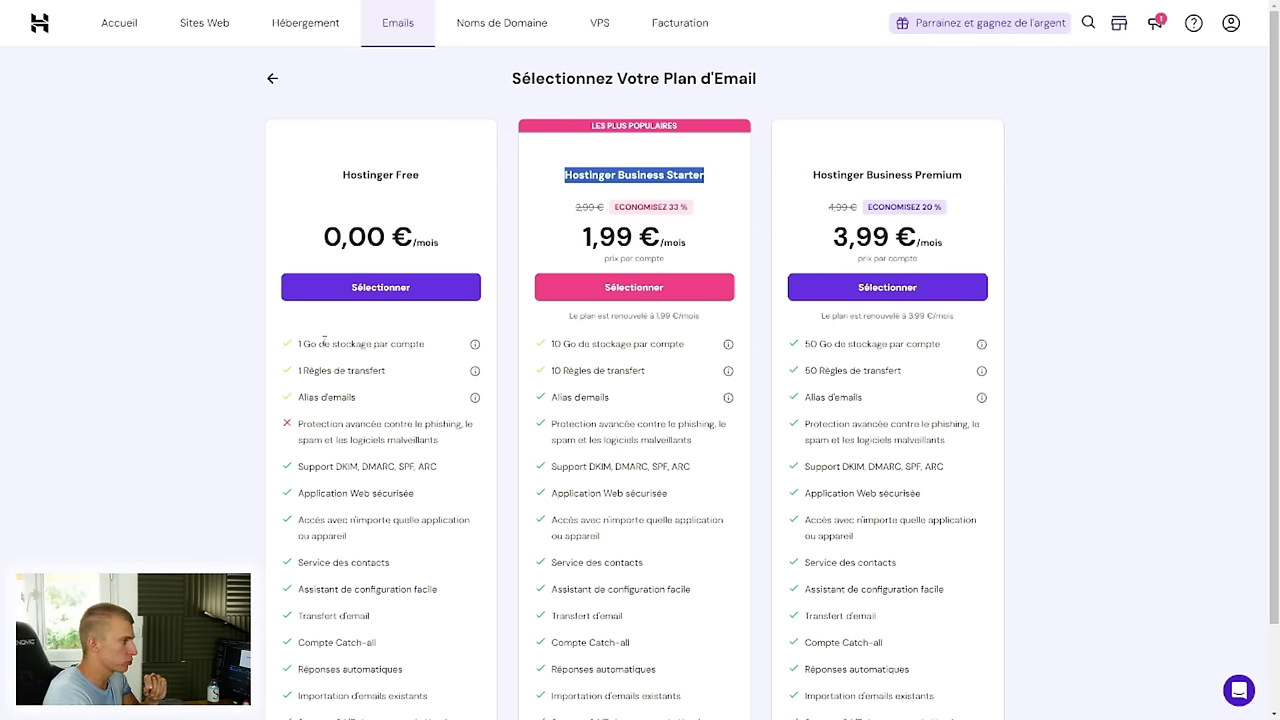
{"action": "left_click_drag", "start_coordinate": [324, 342], "coordinate": [400, 364]}
{"action": "left_click", "coordinate": [471, 380]}
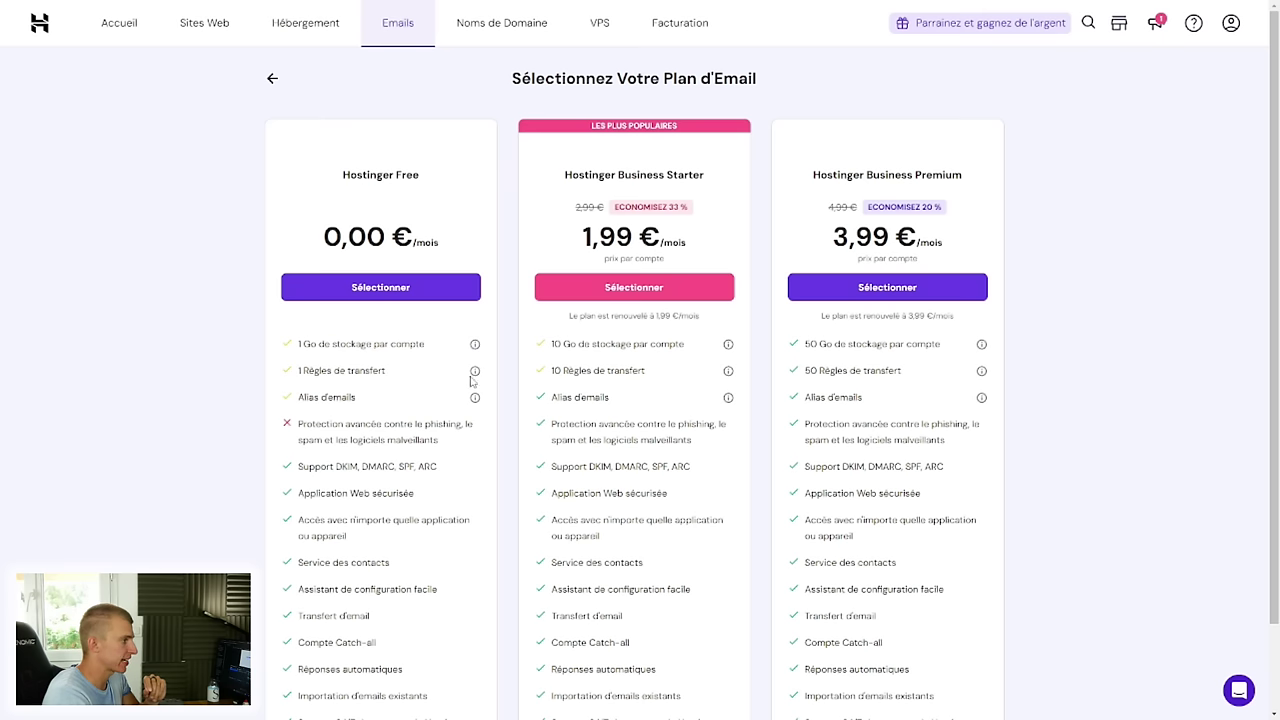